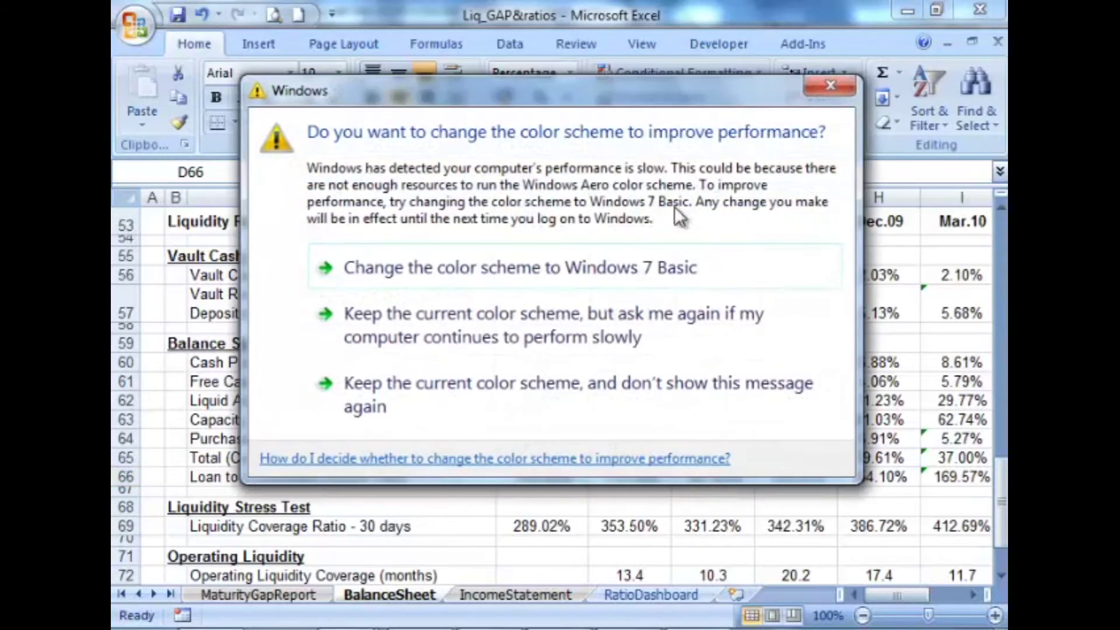
Step: Accept the performance suggestion to change the color scheme to Windows 7 Basic
{"action": "left_click", "coordinate": [528, 267]}
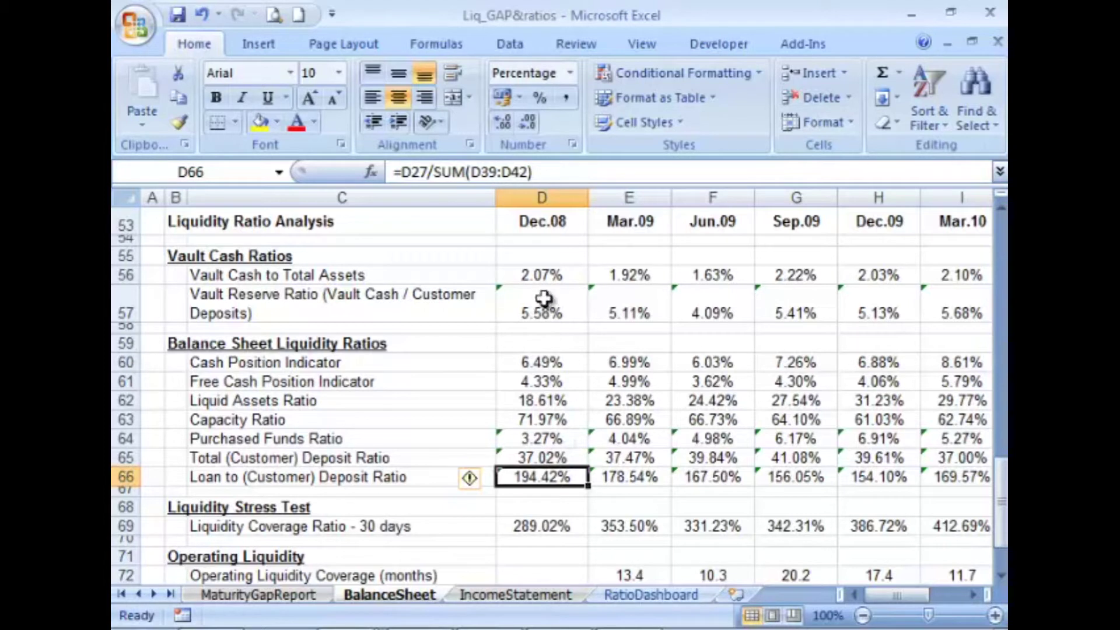
Step: Highlight the Dec.08 ratios in D56:D63, followed by the funding and deposit ratios in D64:D66
{"action": "left_click_drag", "start_coordinate": [548, 273], "coordinate": [533, 420]}
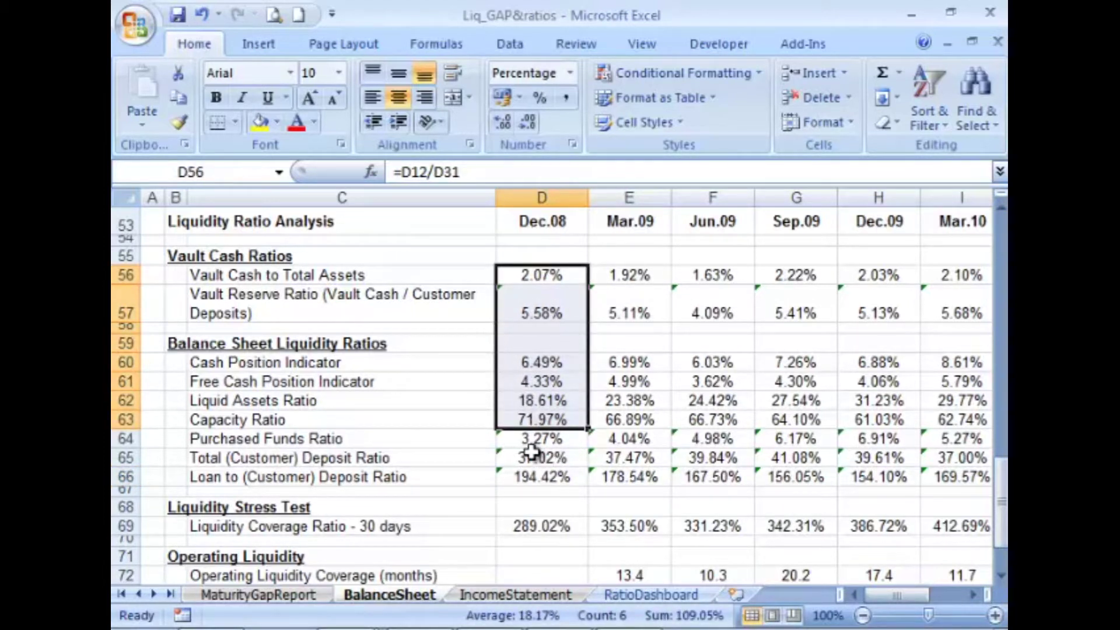
{"action": "left_click_drag", "start_coordinate": [521, 439], "coordinate": [518, 478]}
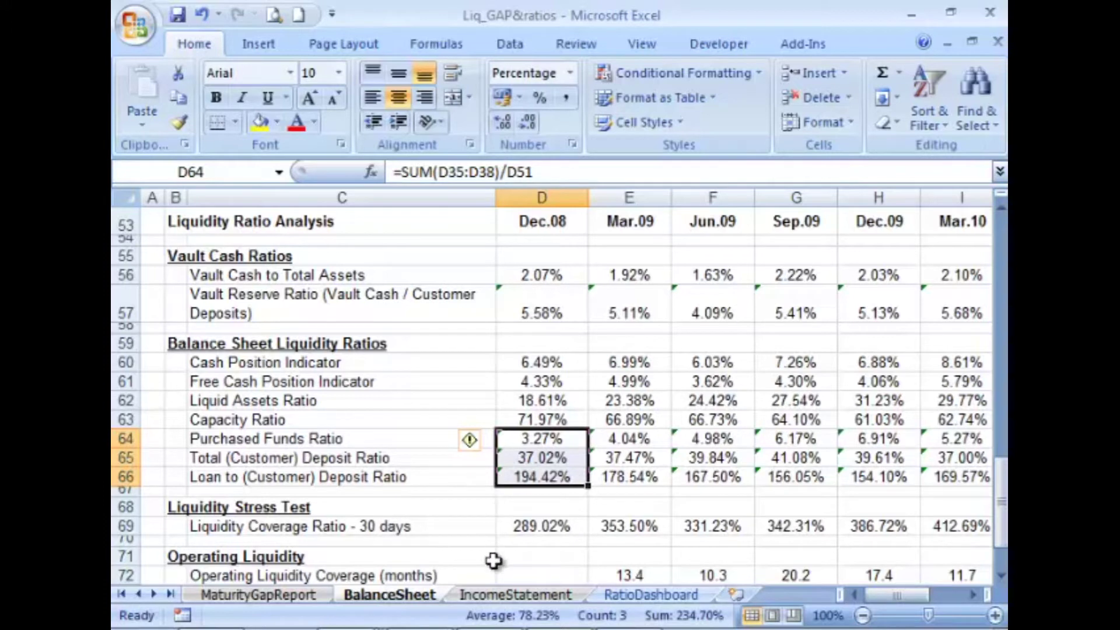
Step: Examine the Vault Cash to Total Assets ratio in row 56 across the quarters starting from Dec.08
{"action": "mouse_move", "coordinate": [895, 595]}
{"action": "left_mouse_down"}
{"action": "mouse_move", "coordinate": [927, 603]}
{"action": "mouse_move", "coordinate": [902, 582]}
{"action": "left_mouse_up"}
{"action": "left_click", "coordinate": [493, 276]}
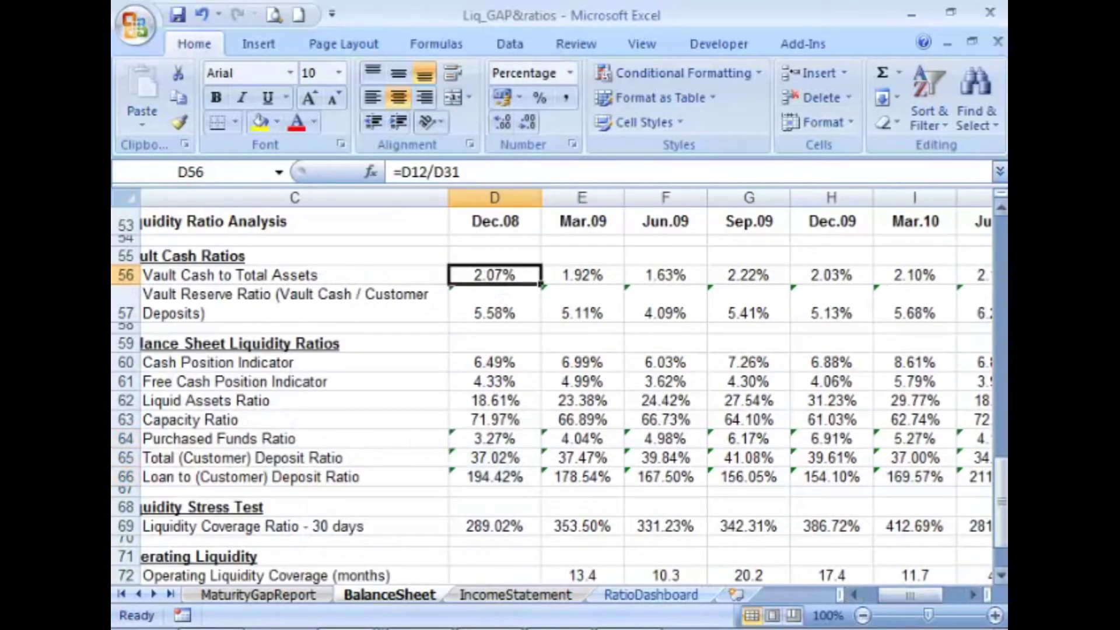
{"action": "key", "text": "Right"}
{"action": "key", "text": "Right"}
{"action": "key", "text": "Right"}
{"action": "key", "text": "Right"}
{"action": "key", "text": "Right"}
{"action": "key", "text": "Right"}
{"action": "key", "text": "Right"}
{"action": "key", "text": "Right"}
{"action": "key", "text": "Right"}
{"action": "key", "text": "Right"}
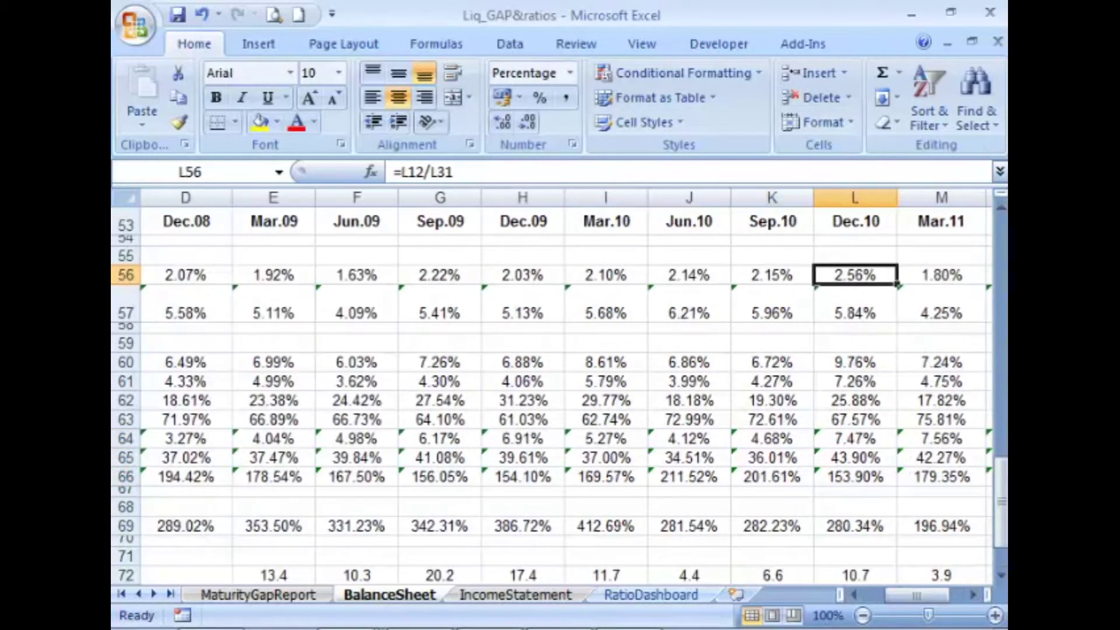
{"action": "key", "text": "Left"}
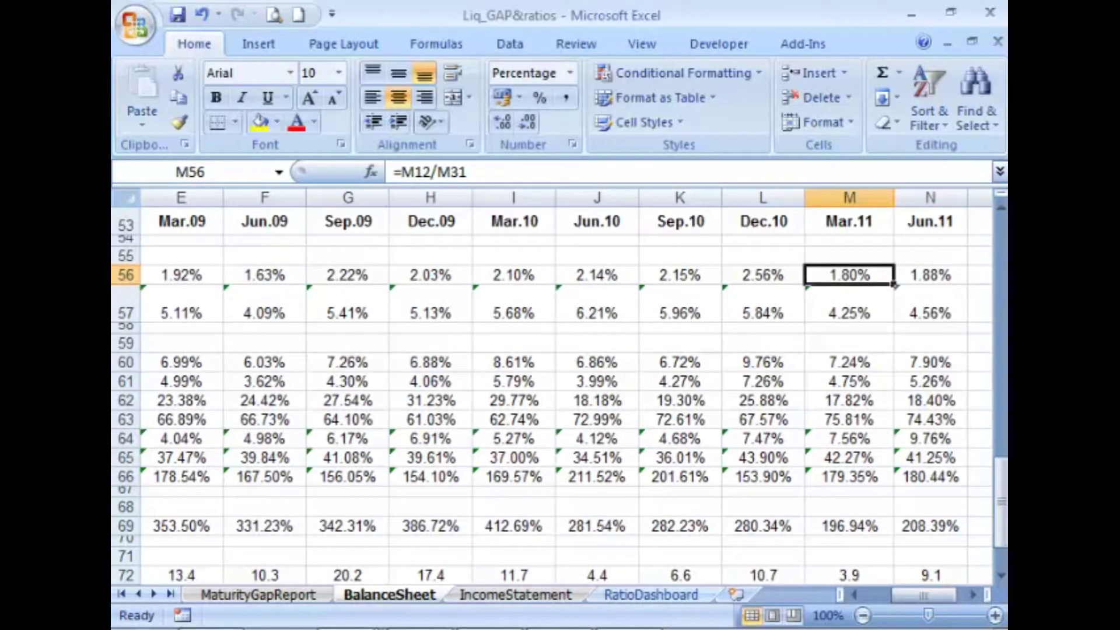
Step: Examine the Vault Reserve Ratio in row 57 across all reported quarters
{"action": "key", "text": "Down"}
{"action": "key", "text": "Left"}
{"action": "key", "text": "Left"}
{"action": "key", "text": "Left"}
{"action": "key", "text": "Left"}
{"action": "key", "text": "Left"}
{"action": "key", "text": "Left"}
{"action": "key", "text": "Left"}
{"action": "key", "text": "Left"}
{"action": "key", "text": "Left"}
{"action": "key", "text": "Left"}
{"action": "key", "text": "Left"}
{"action": "key", "text": "Left"}
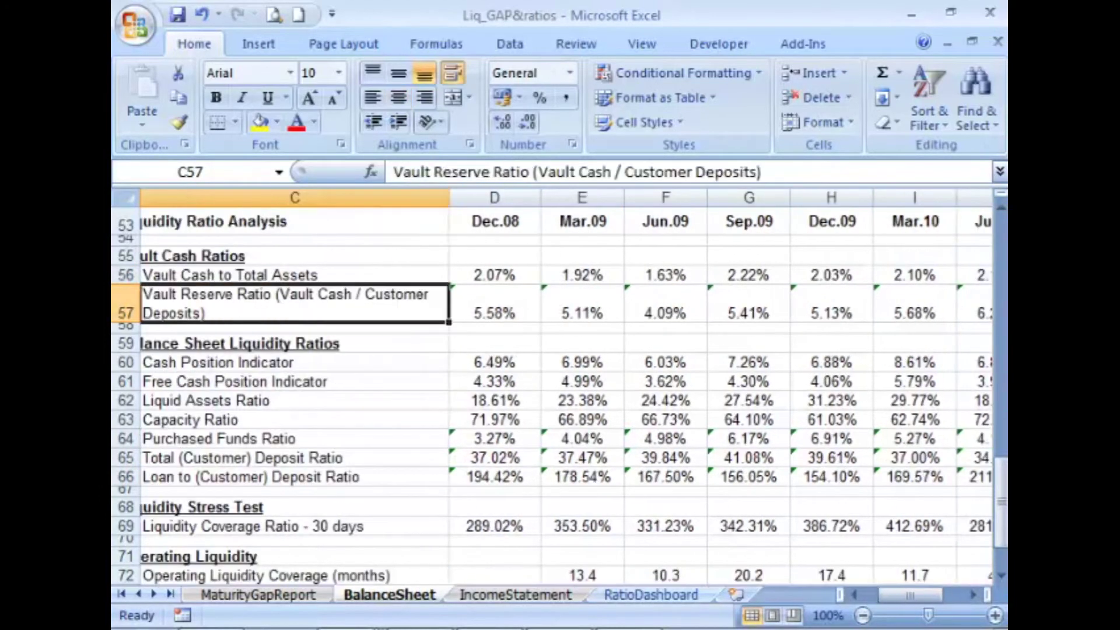
{"action": "key", "text": "Right"}
{"action": "key", "text": "Right"}
{"action": "key", "text": "Right"}
{"action": "key", "text": "Right"}
{"action": "key", "text": "Right"}
{"action": "key", "text": "Right"}
{"action": "key", "text": "Right"}
{"action": "key", "text": "Right"}
{"action": "key", "text": "Right"}
{"action": "key", "text": "Right"}
{"action": "key", "text": "Right"}
{"action": "key", "text": "Right"}
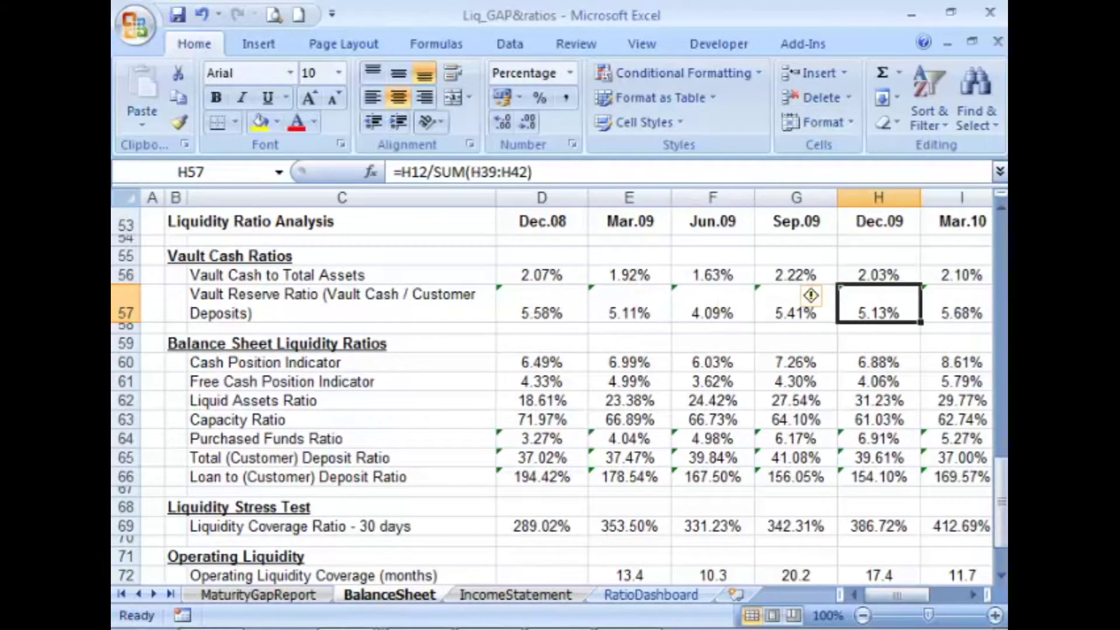
Step: Examine the Cash Position Indicator in row 60 across all quarters through Jun.11
{"action": "key", "text": "Down"}
{"action": "key", "text": "Down"}
{"action": "key", "text": "Down"}
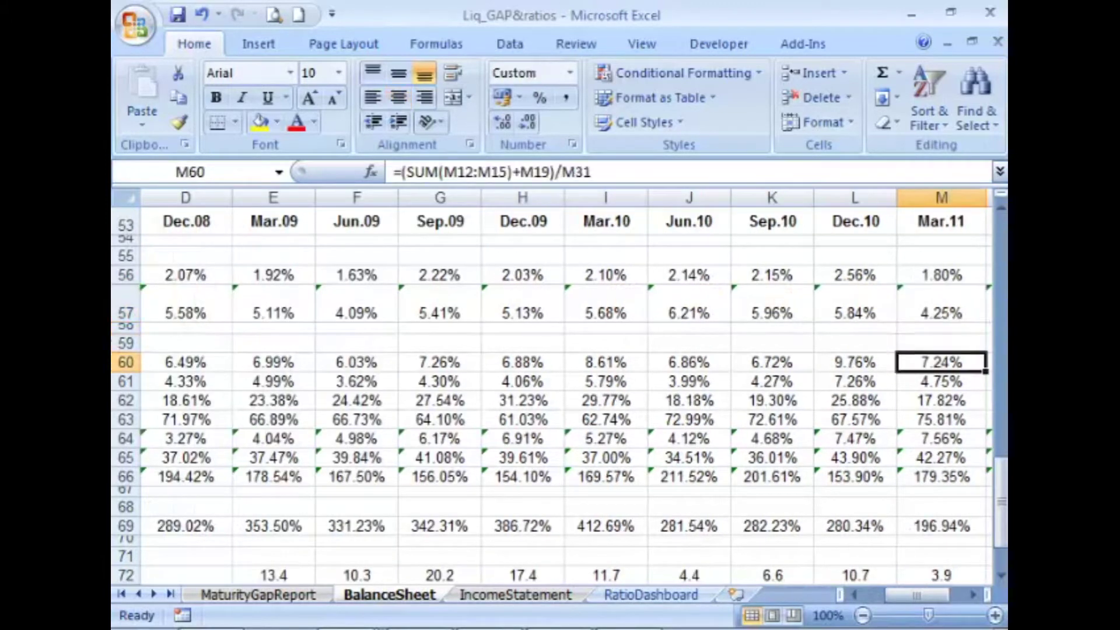
{"action": "key", "text": "Left"}
{"action": "key", "text": "Left"}
{"action": "key", "text": "Left"}
{"action": "key", "text": "Left"}
{"action": "key", "text": "Left"}
{"action": "key", "text": "Left"}
{"action": "key", "text": "Left"}
{"action": "key", "text": "Left"}
{"action": "key", "text": "Left"}
{"action": "key", "text": "Left"}
{"action": "key", "text": "Left"}
{"action": "key", "text": "Left"}
{"action": "key", "text": "Right"}
{"action": "key", "text": "Right"}
{"action": "key", "text": "Right"}
{"action": "key", "text": "Right"}
{"action": "key", "text": "Right"}
{"action": "key", "text": "Right"}
{"action": "key", "text": "Right"}
{"action": "key", "text": "Right"}
{"action": "key", "text": "Right"}
{"action": "key", "text": "Right"}
{"action": "key", "text": "Right"}
{"action": "key", "text": "Right"}
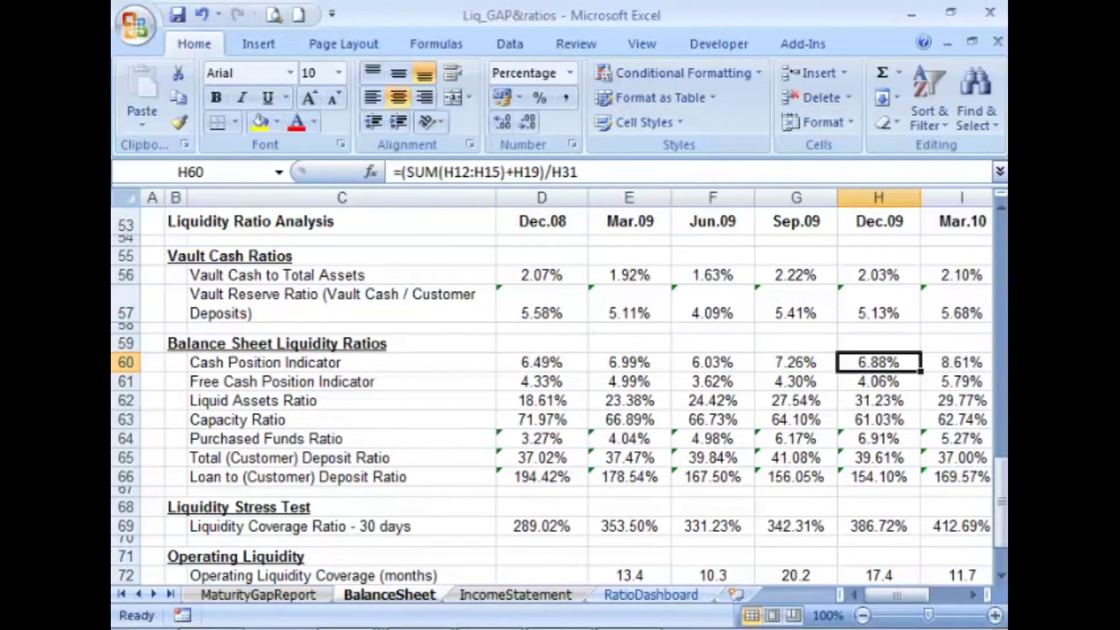
{"action": "key", "text": "Right"}
{"action": "key", "text": "Right"}
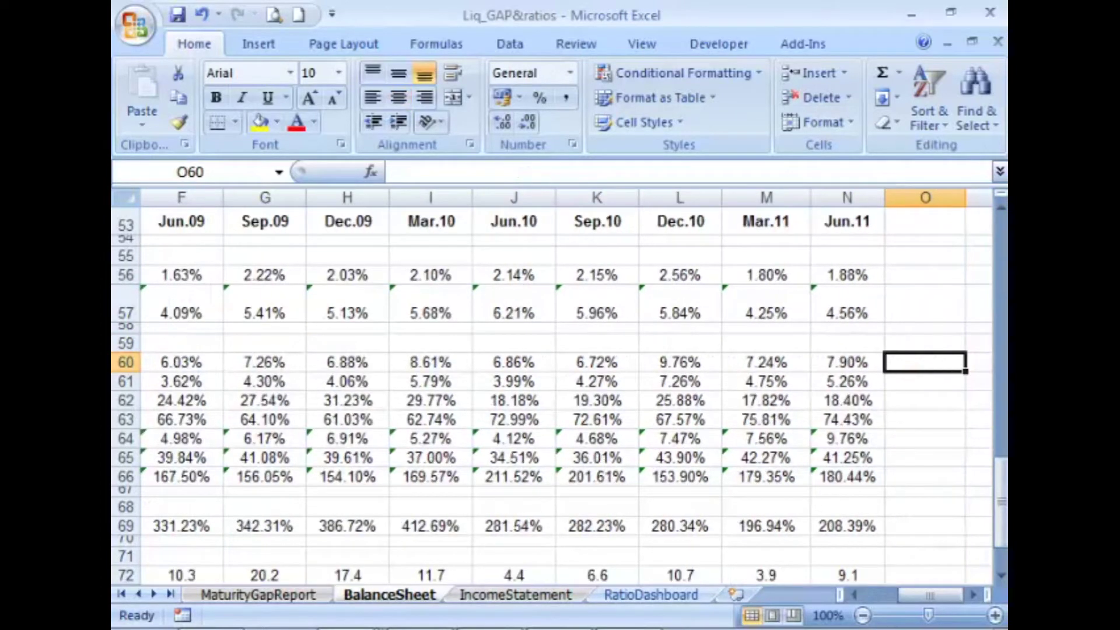
{"action": "key", "text": "Left"}
{"action": "key", "text": "Left"}
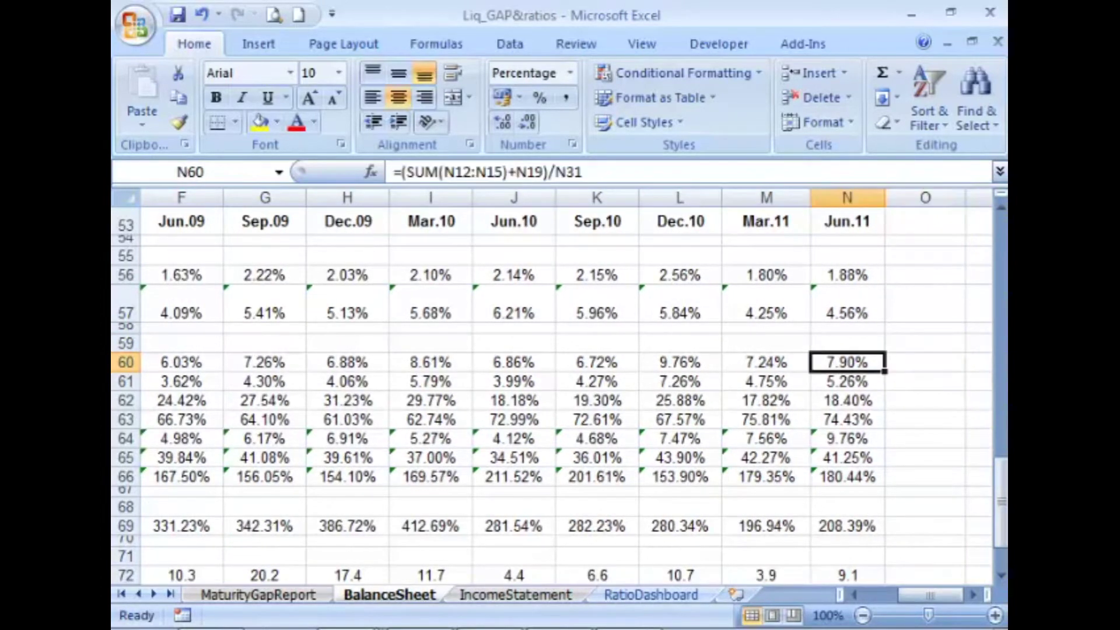
{"action": "key", "text": "Right"}
Step: Examine the Free Cash Position Indicator in row 61 across all quarters from Dec.08 to Jun.11
{"action": "key", "text": "Down"}
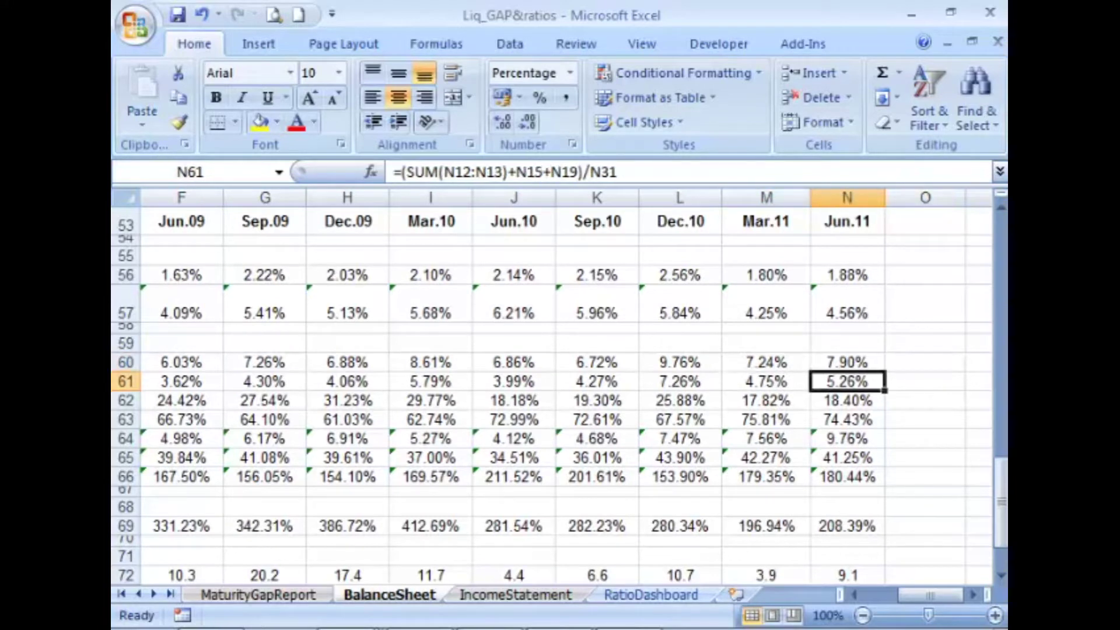
{"action": "key", "text": "Left"}
{"action": "key", "text": "Left"}
{"action": "key", "text": "Left"}
{"action": "key", "text": "Left"}
{"action": "key", "text": "Left"}
{"action": "key", "text": "Left"}
{"action": "key", "text": "Left"}
{"action": "key", "text": "Left"}
{"action": "key", "text": "Left"}
{"action": "key", "text": "Left"}
{"action": "key", "text": "Left"}
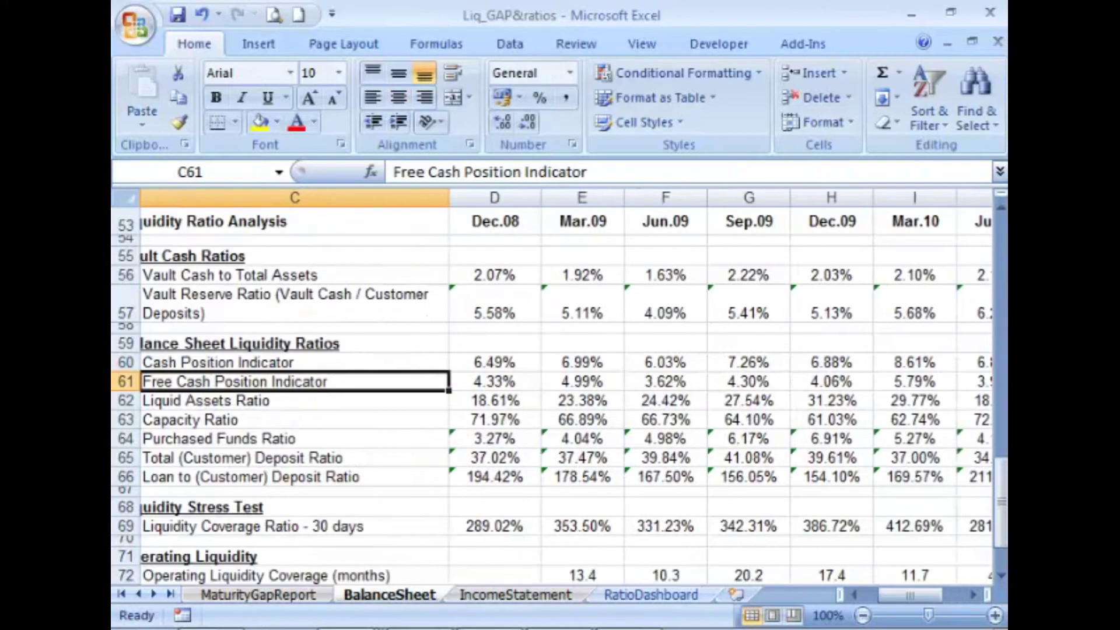
{"action": "key", "text": "Right"}
{"action": "key", "text": "Right"}
{"action": "key", "text": "Right"}
{"action": "key", "text": "Right"}
{"action": "key", "text": "Right"}
{"action": "key", "text": "Right"}
{"action": "key", "text": "Right"}
{"action": "key", "text": "Right"}
{"action": "key", "text": "Right"}
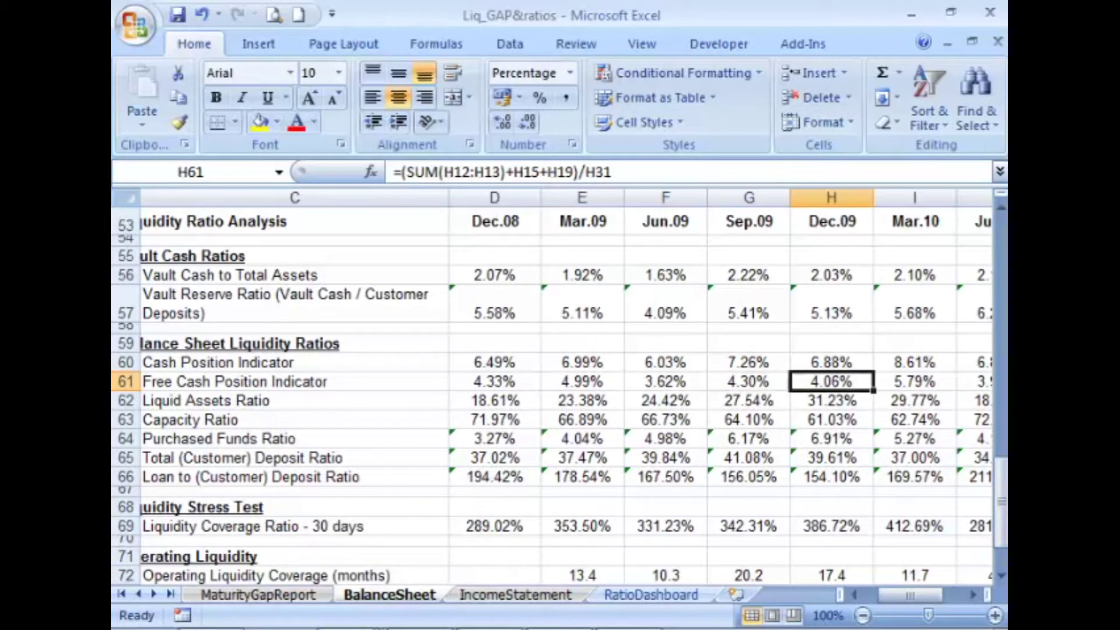
{"action": "key", "text": "Left"}
{"action": "key", "text": "Left"}
{"action": "key", "text": "Left"}
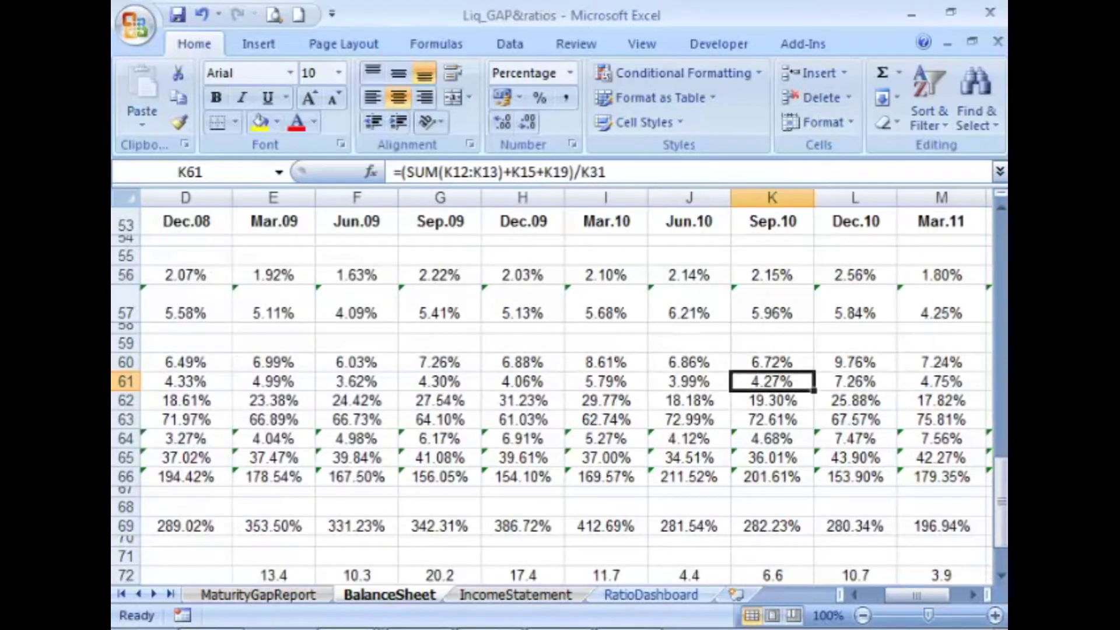
{"action": "key", "text": "Right"}
{"action": "key", "text": "Right"}
{"action": "key", "text": "Right"}
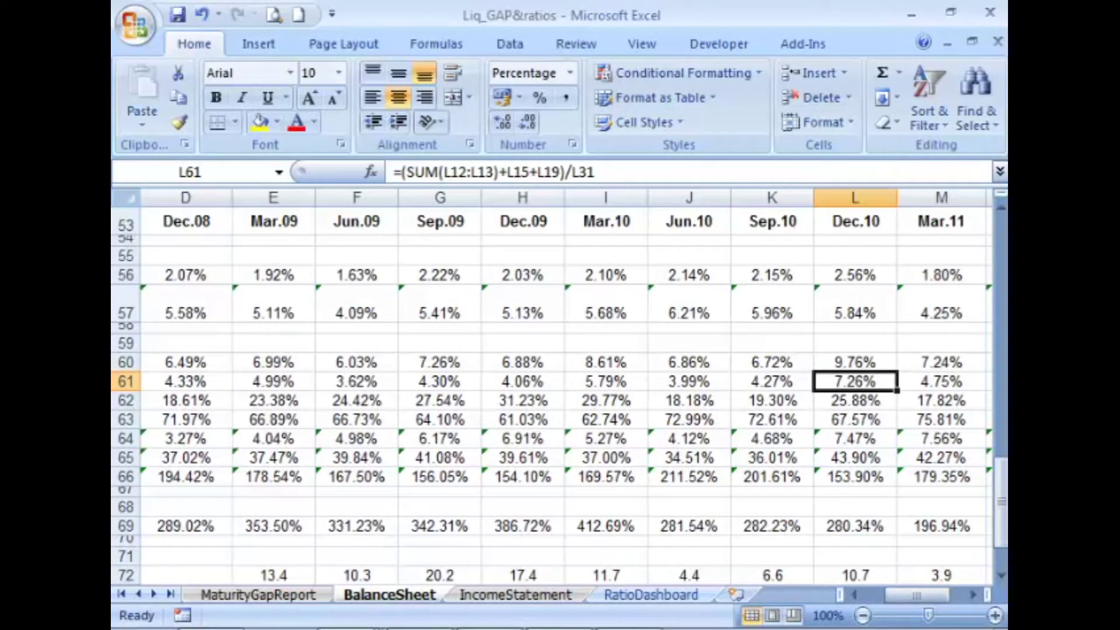
{"action": "key", "text": "Right"}
{"action": "key", "text": "Right"}
{"action": "key", "text": "Right"}
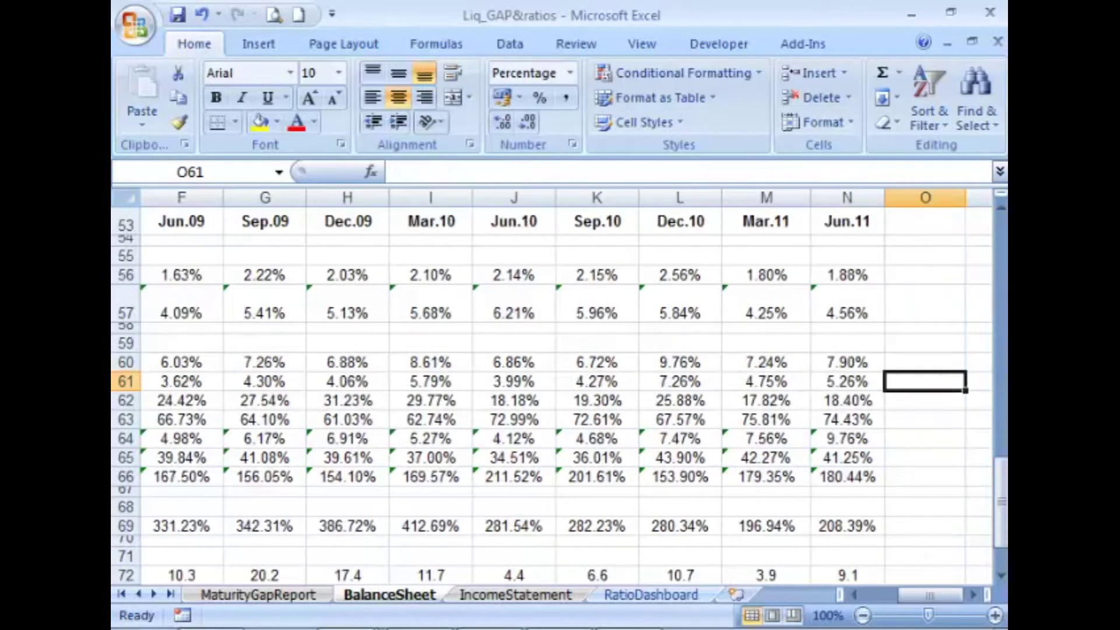
{"action": "key", "text": "Left"}
Step: Examine the Liquid Assets Ratio in row 62, comparing its values across the Dec.08 to Jun.11 quarters
{"action": "key", "text": "Down"}
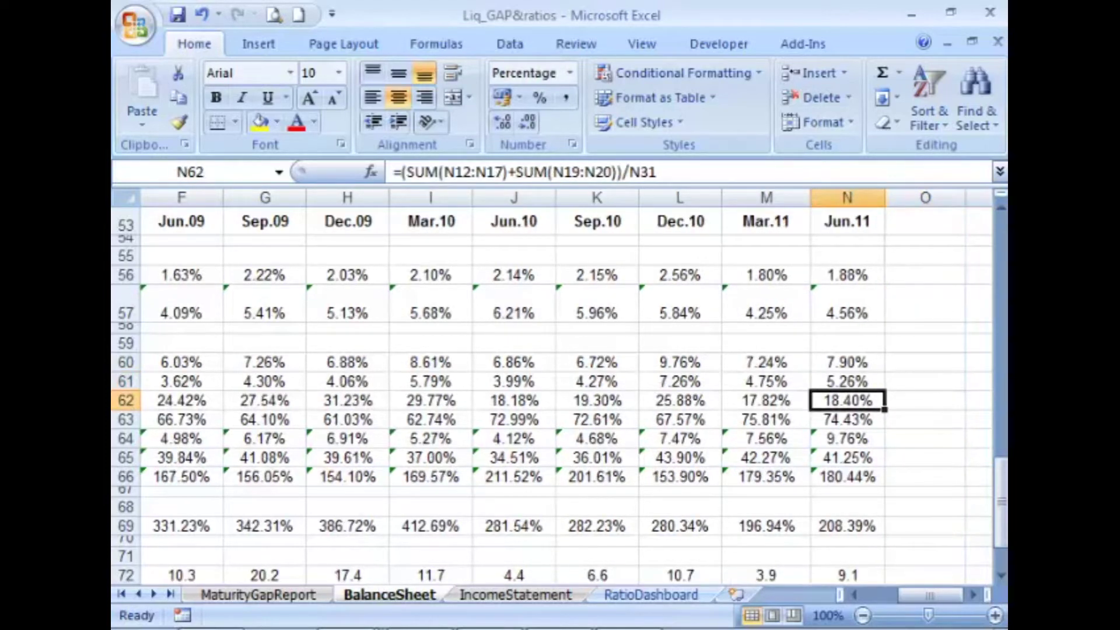
{"action": "key", "text": "Left"}
{"action": "key", "text": "Left"}
{"action": "key", "text": "Left"}
{"action": "key", "text": "Left"}
{"action": "key", "text": "Left"}
{"action": "key", "text": "Left"}
{"action": "key", "text": "Left"}
{"action": "key", "text": "Left"}
{"action": "key", "text": "Left"}
{"action": "key", "text": "Left"}
{"action": "key", "text": "Left"}
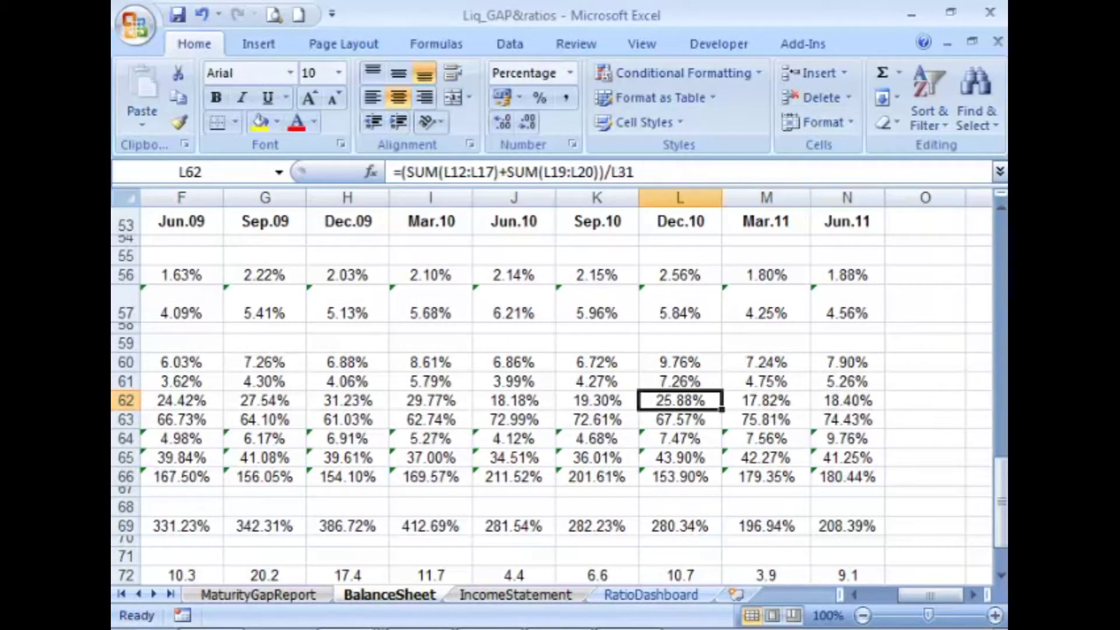
{"action": "key", "text": "Right"}
{"action": "key", "text": "Right"}
{"action": "key", "text": "Right"}
{"action": "key", "text": "Right"}
{"action": "key", "text": "Right"}
{"action": "key", "text": "Right"}
{"action": "key", "text": "Right"}
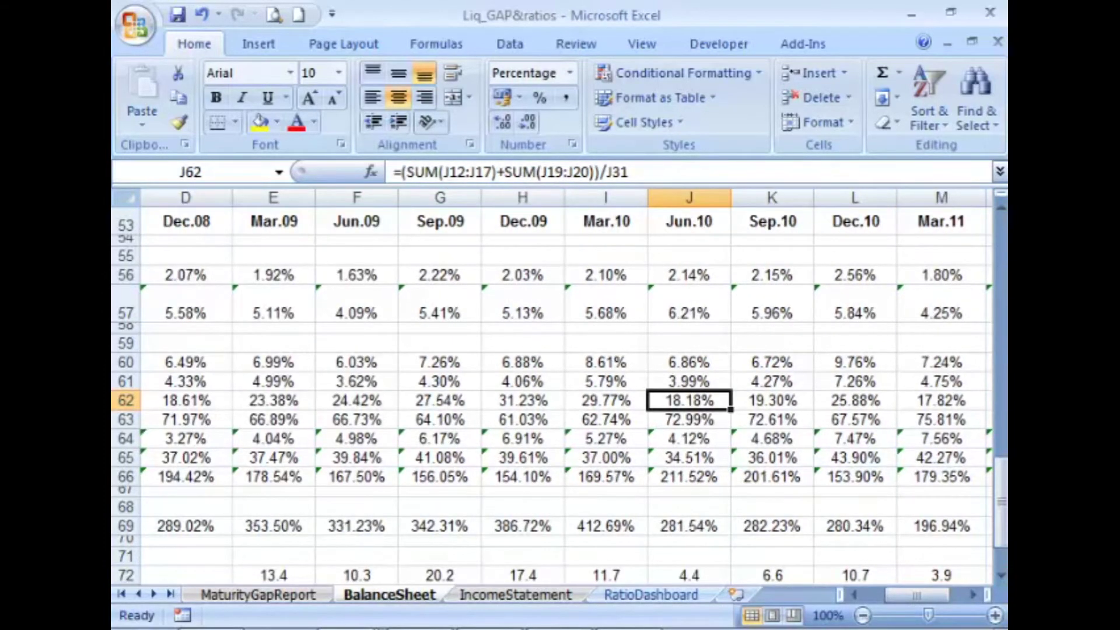
{"action": "key", "text": "Right"}
{"action": "key", "text": "Right"}
{"action": "key", "text": "Right"}
{"action": "key", "text": "Left"}
{"action": "key", "text": "Left"}
{"action": "key", "text": "Left"}
{"action": "key", "text": "Left"}
{"action": "key", "text": "Left"}
{"action": "key", "text": "Left"}
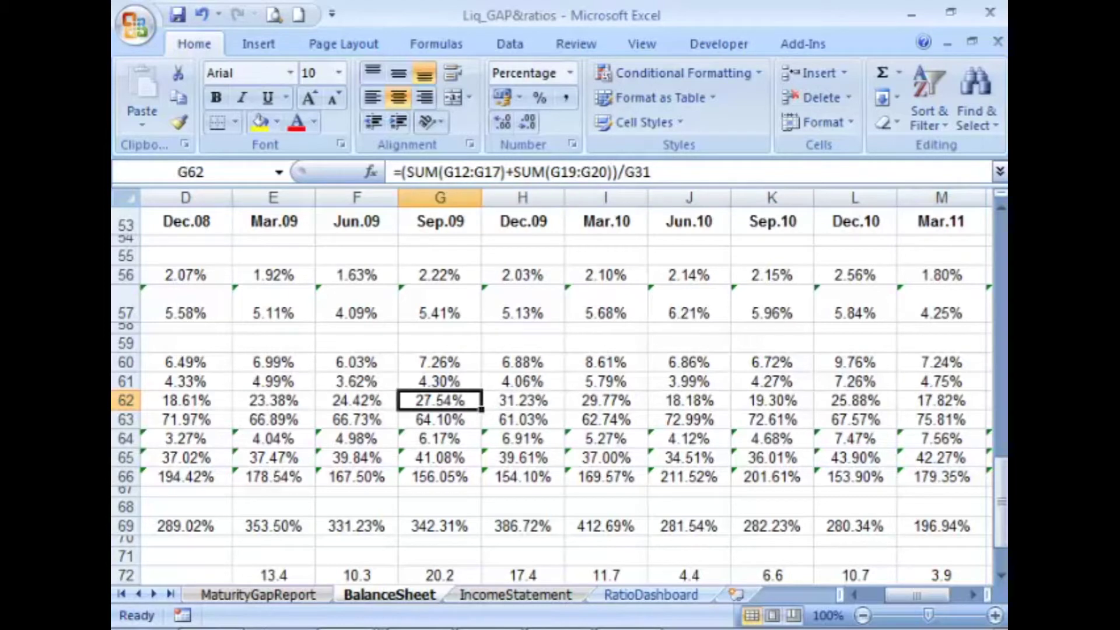
{"action": "key", "text": "Left"}
{"action": "key", "text": "Left"}
{"action": "key", "text": "Left"}
{"action": "key", "text": "Left"}
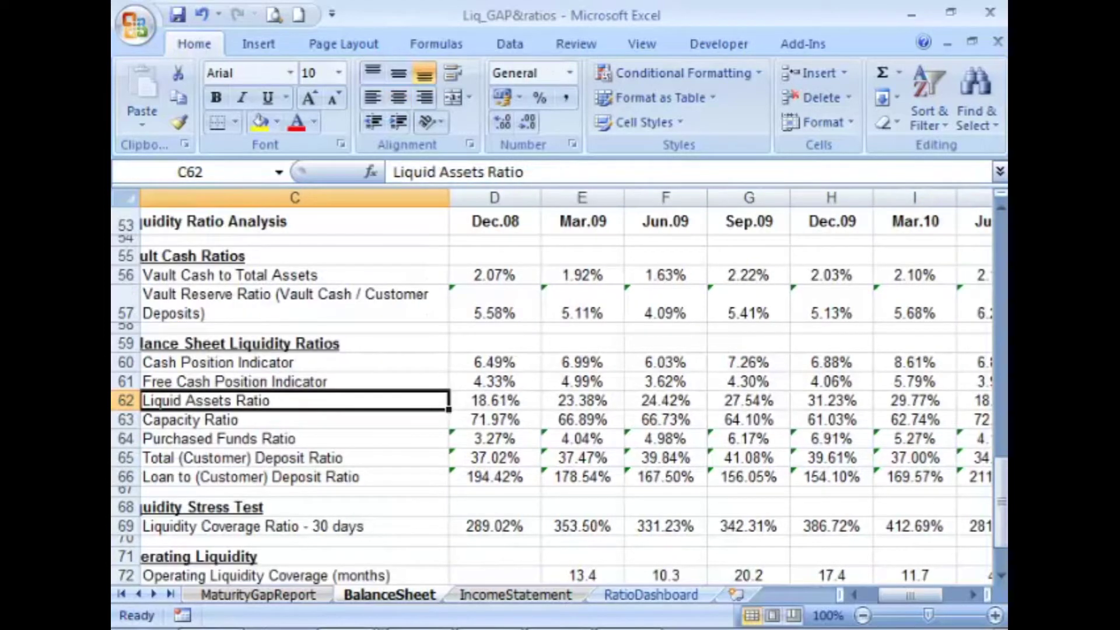
Step: Examine the Capacity Ratio in row 63 from Dec.08 through Jun.11
{"action": "key", "text": "Down"}
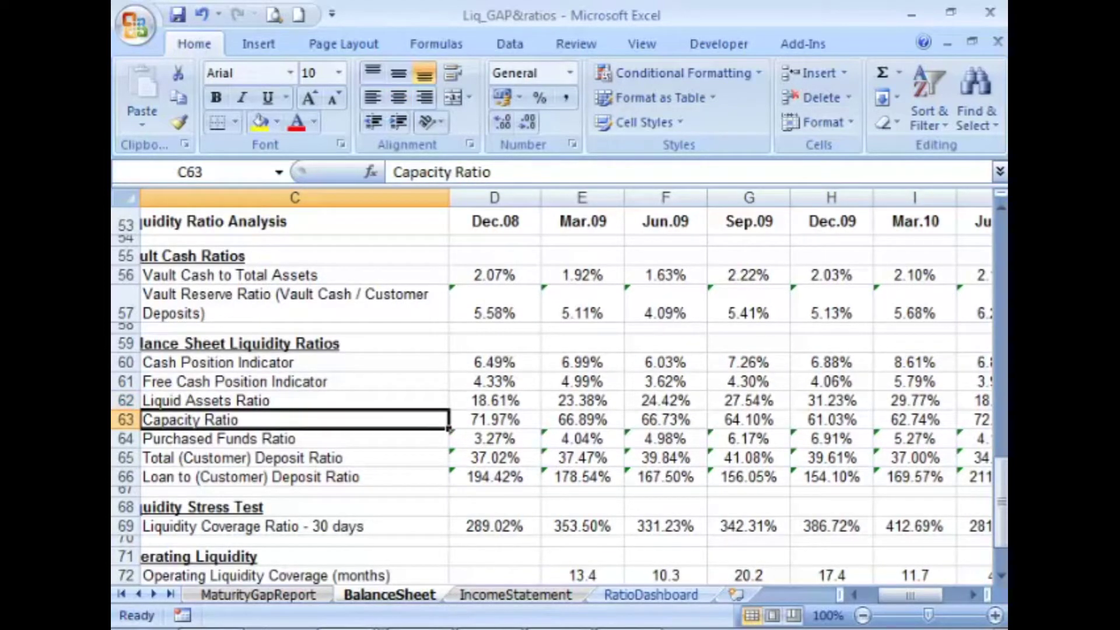
{"action": "key", "text": "Right"}
{"action": "key", "text": "Right"}
{"action": "key", "text": "Right"}
{"action": "key", "text": "Right"}
{"action": "key", "text": "Right"}
{"action": "key", "text": "Right"}
{"action": "key", "text": "Right"}
{"action": "key", "text": "Right"}
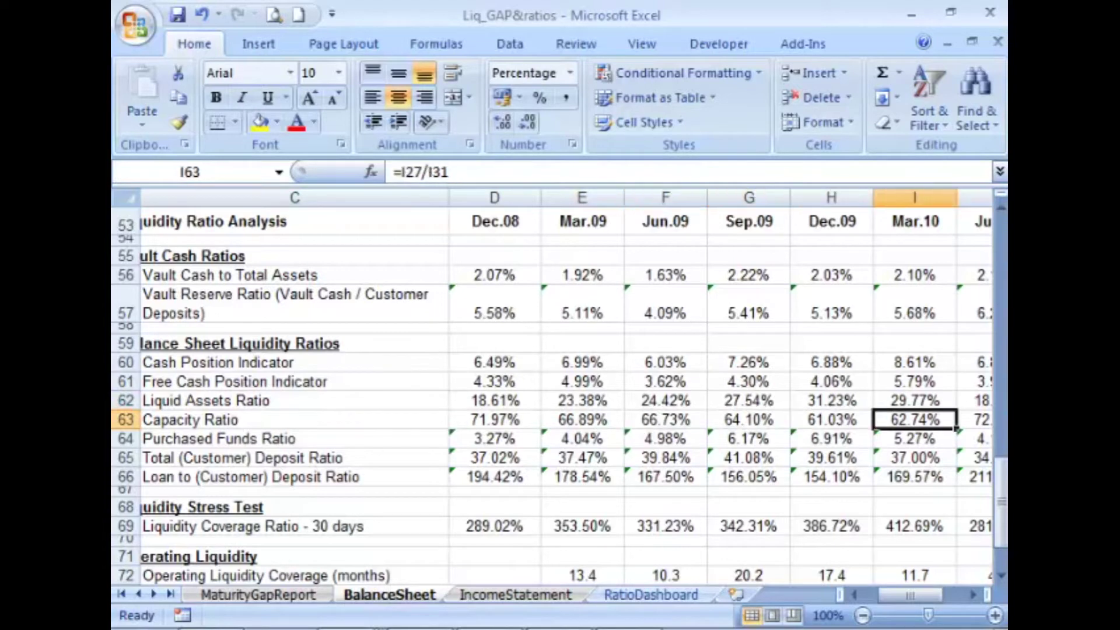
{"action": "key", "text": "Right"}
{"action": "key", "text": "Right"}
{"action": "key", "text": "Right"}
{"action": "key", "text": "Right"}
{"action": "key", "text": "Left"}
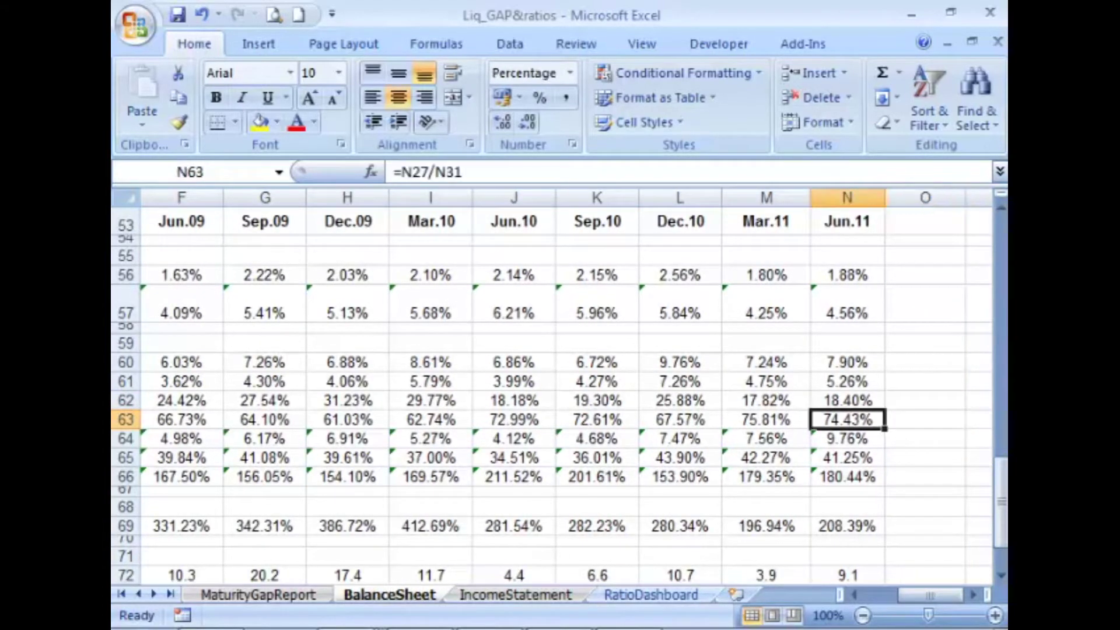
Step: Inspect the Jun.11 Purchased Funds Ratio and Total (Customer) Deposit Ratio
{"action": "key", "text": "Down"}
{"action": "key", "text": "Down"}
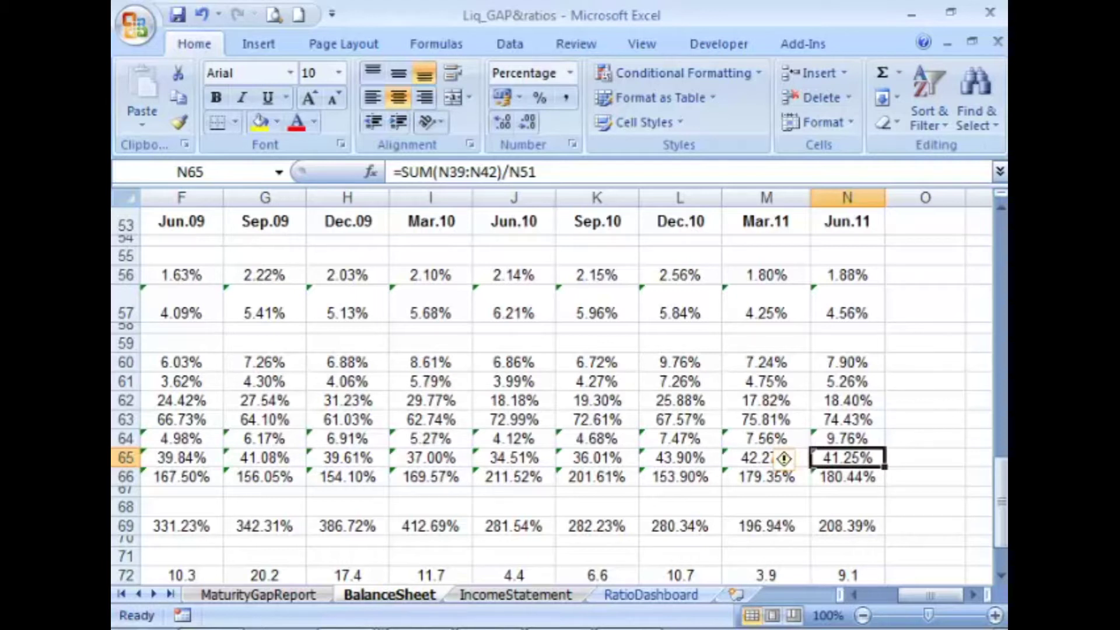
Step: Examine the Total (Customer) Deposit Ratio in row 65 from Jun.11 back through the earlier quarters
{"action": "key", "text": "Left"}
{"action": "key", "text": "Left"}
{"action": "key", "text": "Left"}
{"action": "key", "text": "Left"}
{"action": "key", "text": "Left"}
{"action": "key", "text": "Left"}
{"action": "key", "text": "Left"}
{"action": "key", "text": "Left"}
{"action": "key", "text": "Left"}
{"action": "key", "text": "Left"}
{"action": "key", "text": "Left"}
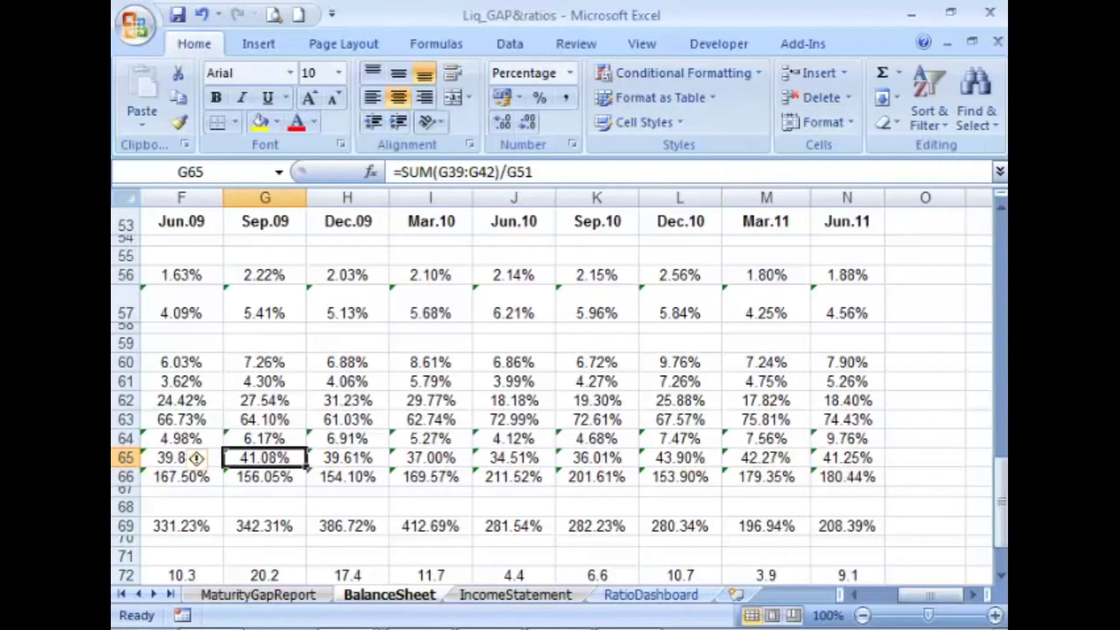
Step: Examine the Purchased Funds Ratio in row 64 forward through the quarters to Jun.11
{"action": "key", "text": "Up"}
{"action": "key", "text": "Right"}
{"action": "key", "text": "Right"}
{"action": "key", "text": "Right"}
{"action": "key", "text": "Right"}
{"action": "key", "text": "Right"}
{"action": "key", "text": "Right"}
{"action": "key", "text": "Right"}
{"action": "key", "text": "Right"}
{"action": "key", "text": "Right"}
{"action": "key", "text": "Right"}
{"action": "key", "text": "Right"}
{"action": "key", "text": "Right"}
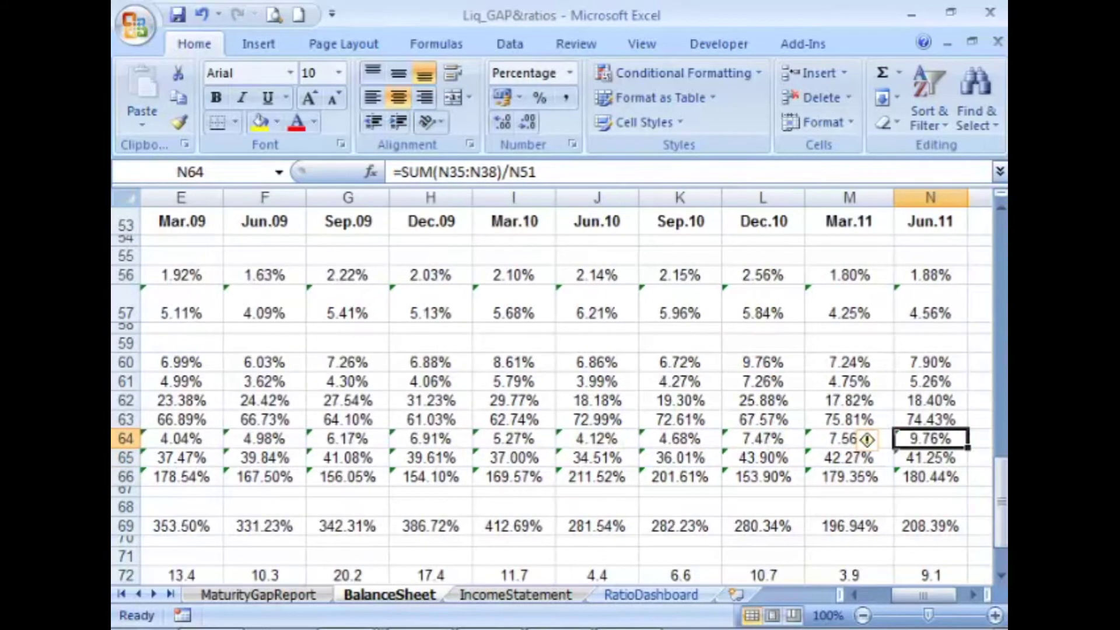
{"action": "key", "text": "Left"}
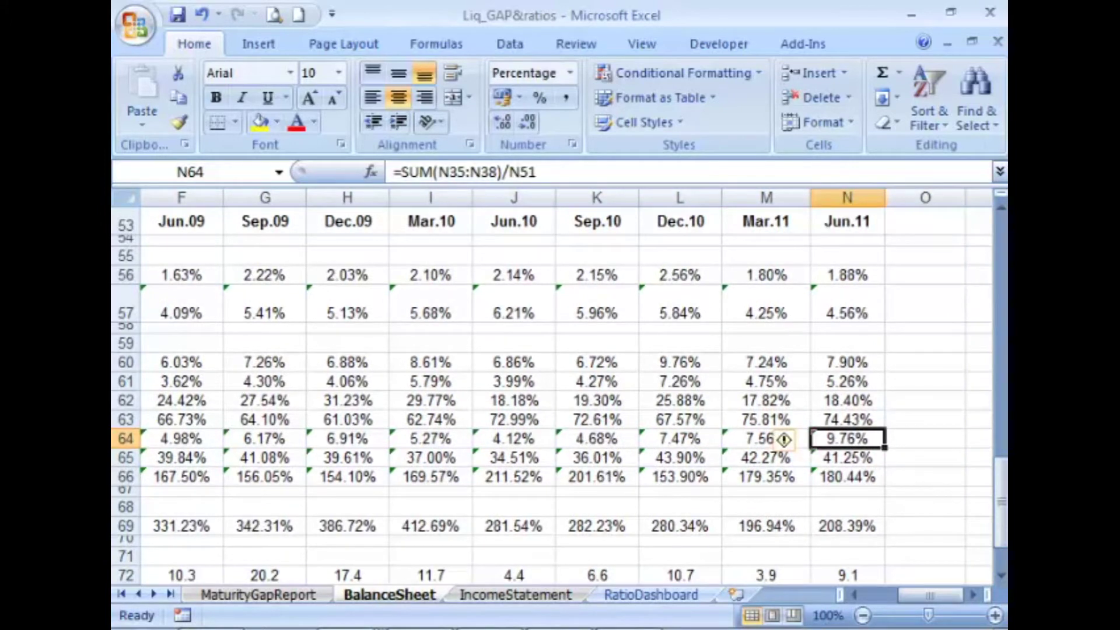
{"action": "key", "text": "Down"}
{"action": "key", "text": "Up"}
Step: Trace the Loan to (Customer) Deposit Ratio in row 66 from Jun.11 back to Dec.08
{"action": "left_click", "coordinate": [847, 477]}
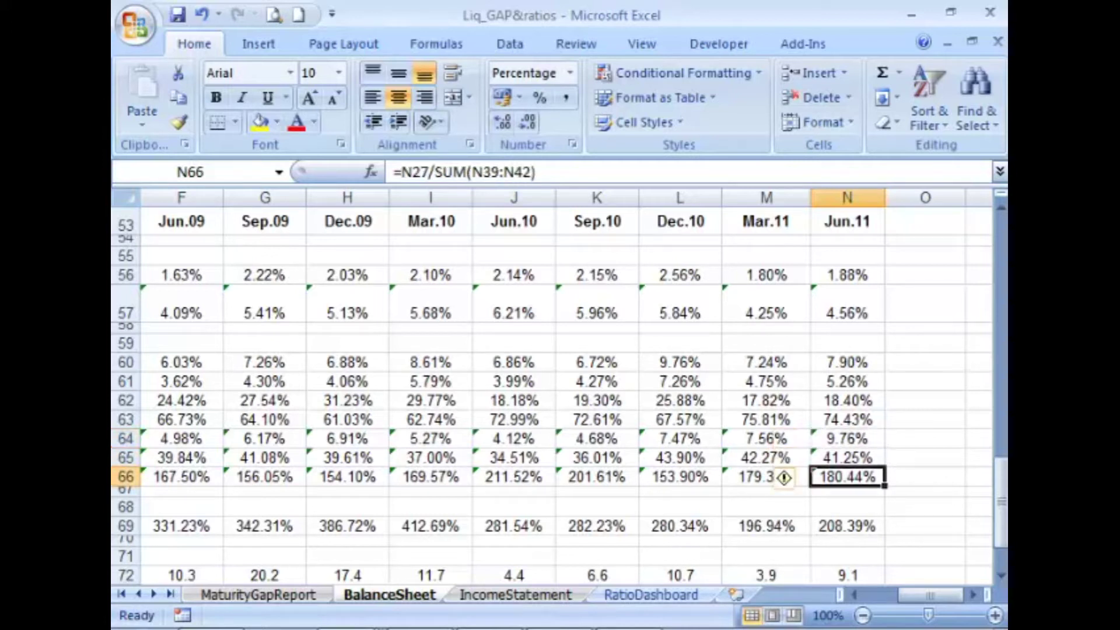
{"action": "key", "text": "Left"}
{"action": "key", "text": "Left"}
{"action": "key", "text": "Left"}
{"action": "key", "text": "Left"}
{"action": "key", "text": "Left"}
{"action": "key", "text": "Left"}
{"action": "key", "text": "Left"}
{"action": "key", "text": "Left"}
{"action": "key", "text": "Left"}
{"action": "key", "text": "Left"}
{"action": "key", "text": "Left"}
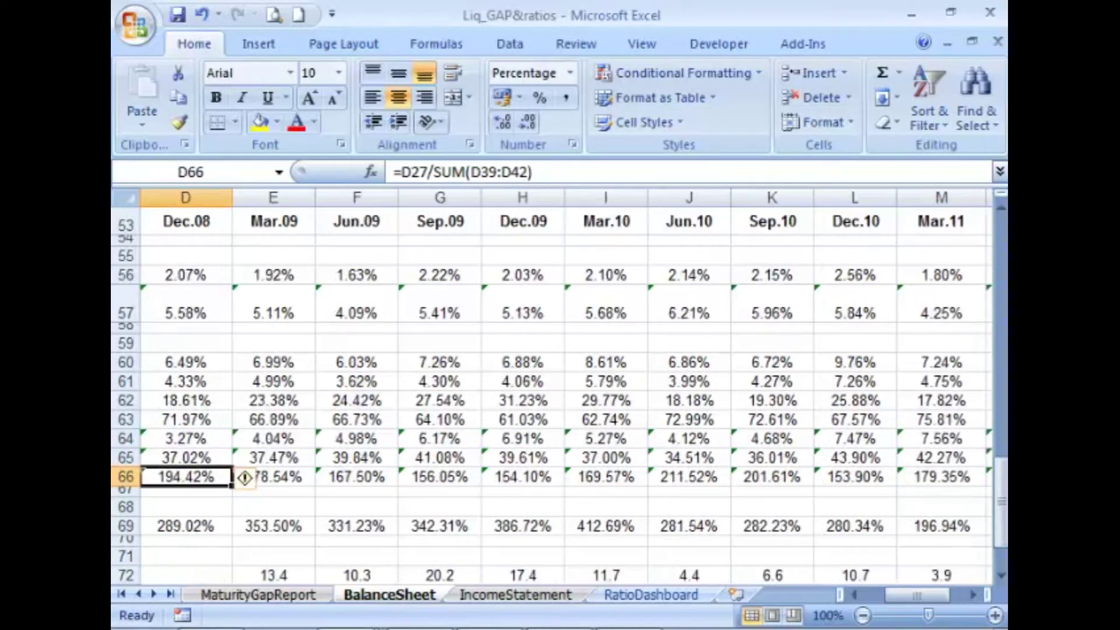
Step: Follow the Loan to (Customer) Deposit Ratio forward from Dec.08 to Jun.11, rechecking the quarters between Jun.09 and Sep.10
{"action": "key", "text": "Right"}
{"action": "key", "text": "Right"}
{"action": "key", "text": "Right"}
{"action": "key", "text": "Right"}
{"action": "key", "text": "Right"}
{"action": "key", "text": "Right"}
{"action": "key", "text": "Right"}
{"action": "key", "text": "Right"}
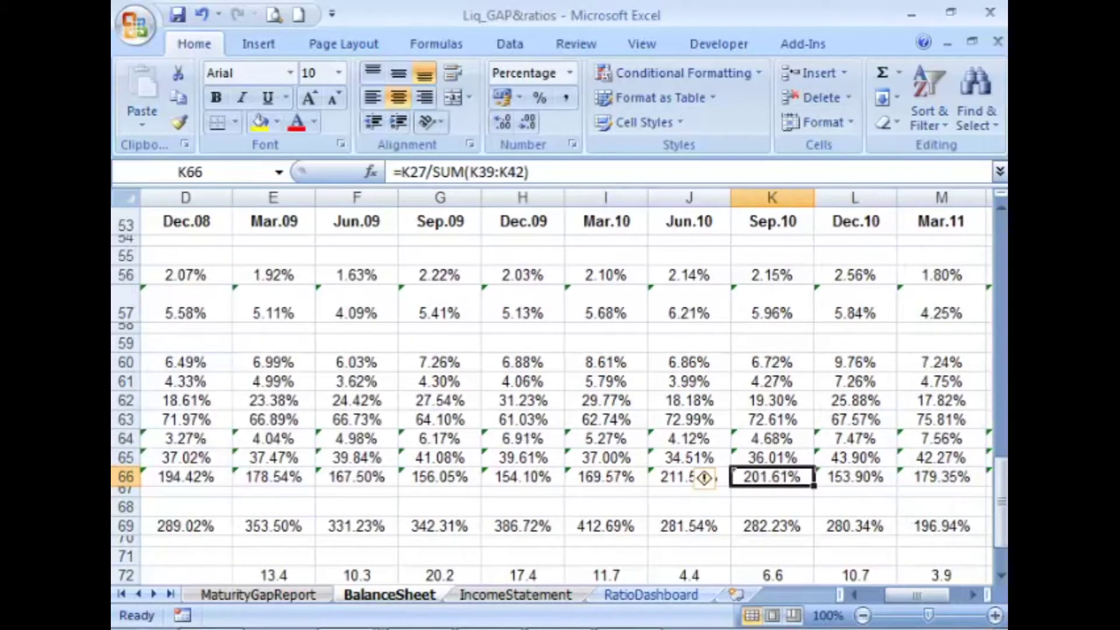
{"action": "key", "text": "Left"}
{"action": "key", "text": "Left"}
{"action": "key", "text": "Left"}
{"action": "key", "text": "Left"}
{"action": "key", "text": "Left"}
{"action": "key", "text": "Left"}
{"action": "key", "text": "Right"}
{"action": "key", "text": "Right"}
{"action": "key", "text": "Right"}
{"action": "key", "text": "Right"}
{"action": "key", "text": "Right"}
{"action": "key", "text": "Right"}
{"action": "key", "text": "Right"}
{"action": "key", "text": "Right"}
{"action": "key", "text": "Right"}
{"action": "key", "text": "Right"}
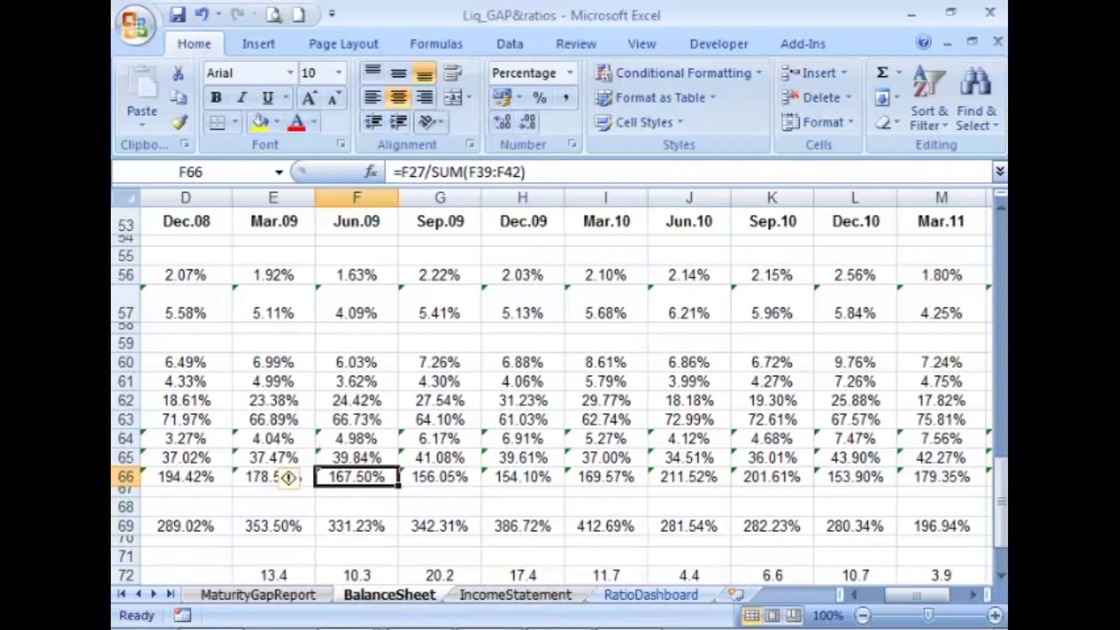
{"action": "key", "text": "Left"}
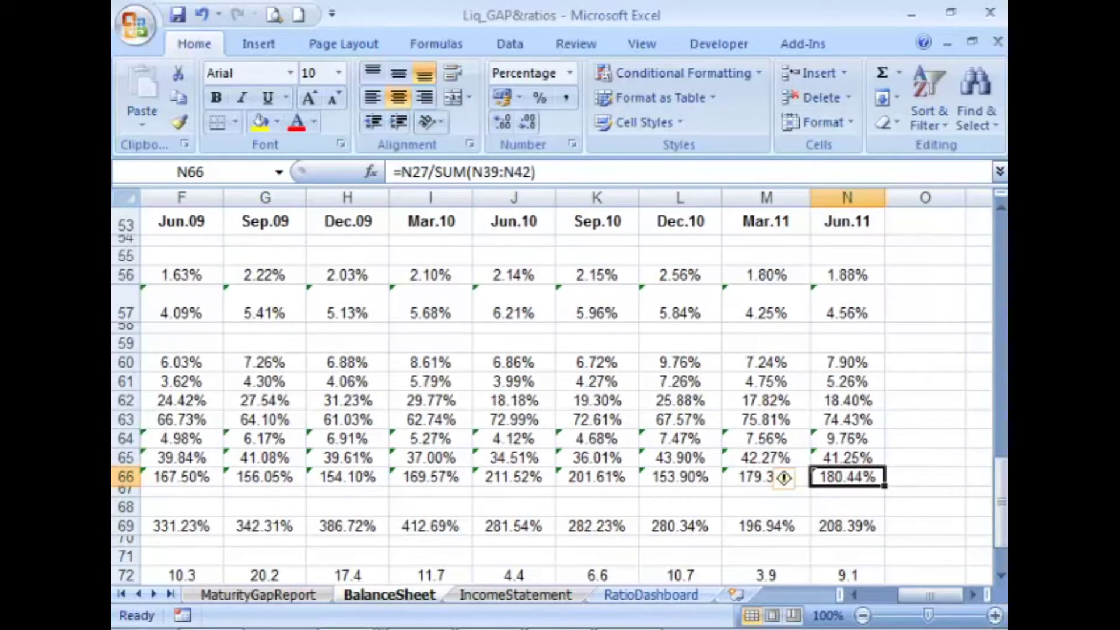
Step: Review the Total (Customer) Deposit Ratio row back to its label and forward again through Jun.11
{"action": "key", "text": "Up"}
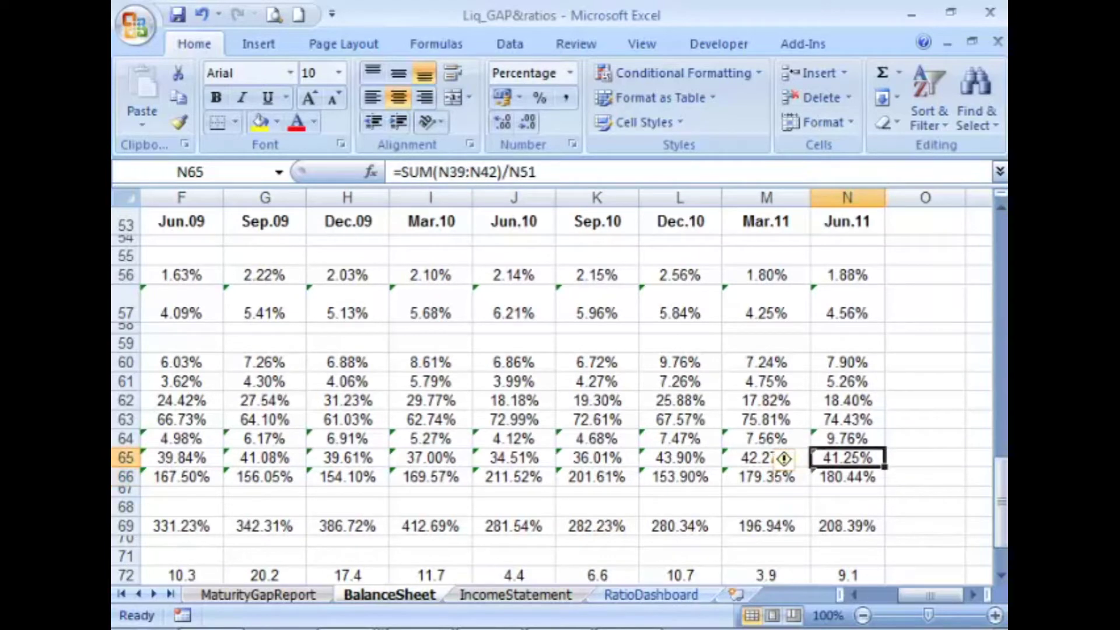
{"action": "key", "text": "Left"}
{"action": "key", "text": "Left"}
{"action": "key", "text": "Left"}
{"action": "key", "text": "Left"}
{"action": "key", "text": "Left"}
{"action": "key", "text": "Left"}
{"action": "key", "text": "Left"}
{"action": "key", "text": "Left"}
{"action": "key", "text": "Left"}
{"action": "key", "text": "Left"}
{"action": "key", "text": "Left"}
{"action": "key", "text": "Left"}
{"action": "key", "text": "Left"}
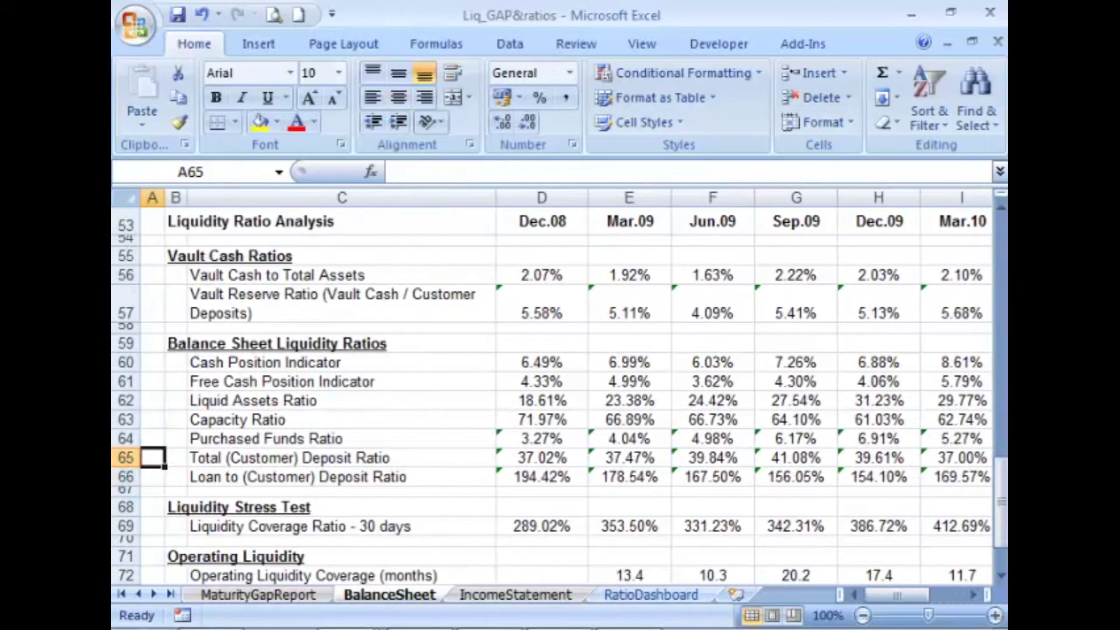
{"action": "key", "text": "Right"}
{"action": "key", "text": "Right"}
{"action": "key", "text": "Right"}
{"action": "key", "text": "Right"}
{"action": "key", "text": "Right"}
{"action": "key", "text": "Right"}
{"action": "key", "text": "Right"}
{"action": "key", "text": "Right"}
{"action": "key", "text": "Right"}
{"action": "key", "text": "Right"}
{"action": "key", "text": "Right"}
{"action": "key", "text": "Right"}
{"action": "key", "text": "Right"}
{"action": "key", "text": "Right"}
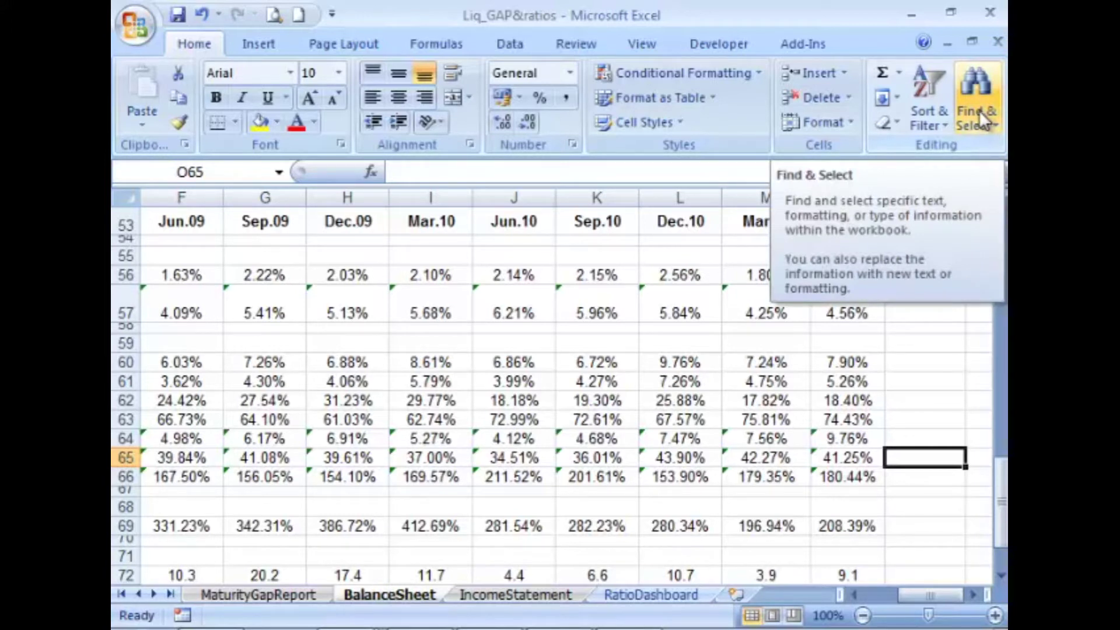
Step: Return to the row labels at the Liquidity Stress Test heading in row 68
{"action": "key", "text": "Down"}
{"action": "key", "text": "Down"}
{"action": "key", "text": "Down"}
{"action": "key", "text": "Left"}
{"action": "key", "text": "Left"}
{"action": "key", "text": "Left"}
{"action": "key", "text": "Left"}
{"action": "key", "text": "Left"}
{"action": "key", "text": "Left"}
{"action": "key", "text": "Left"}
{"action": "key", "text": "Left"}
{"action": "key", "text": "Left"}
{"action": "key", "text": "Left"}
{"action": "key", "text": "Left"}
{"action": "key", "text": "Left"}
{"action": "key", "text": "Left"}
{"action": "key", "text": "Left"}
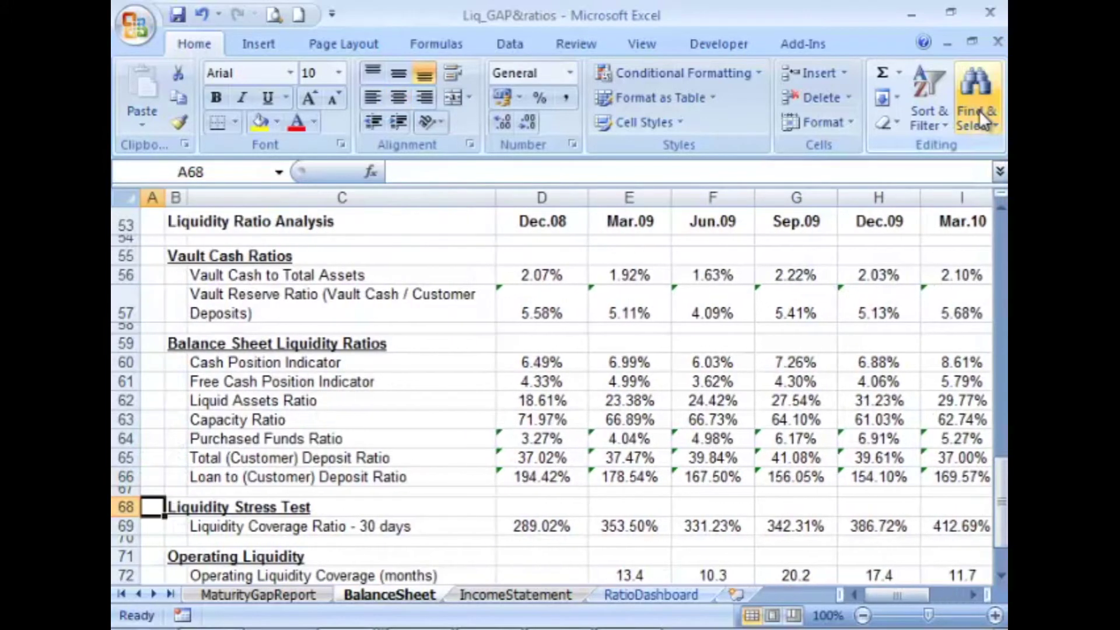
Step: Recheck the Liquid Assets Ratio in row 62 from Dec.08 through Jun.11, comparing the most recent quarters
{"action": "key", "text": "Up"}
{"action": "key", "text": "Up"}
{"action": "key", "text": "Up"}
{"action": "key", "text": "Up"}
{"action": "key", "text": "Up"}
{"action": "key", "text": "Up"}
{"action": "key", "text": "Right"}
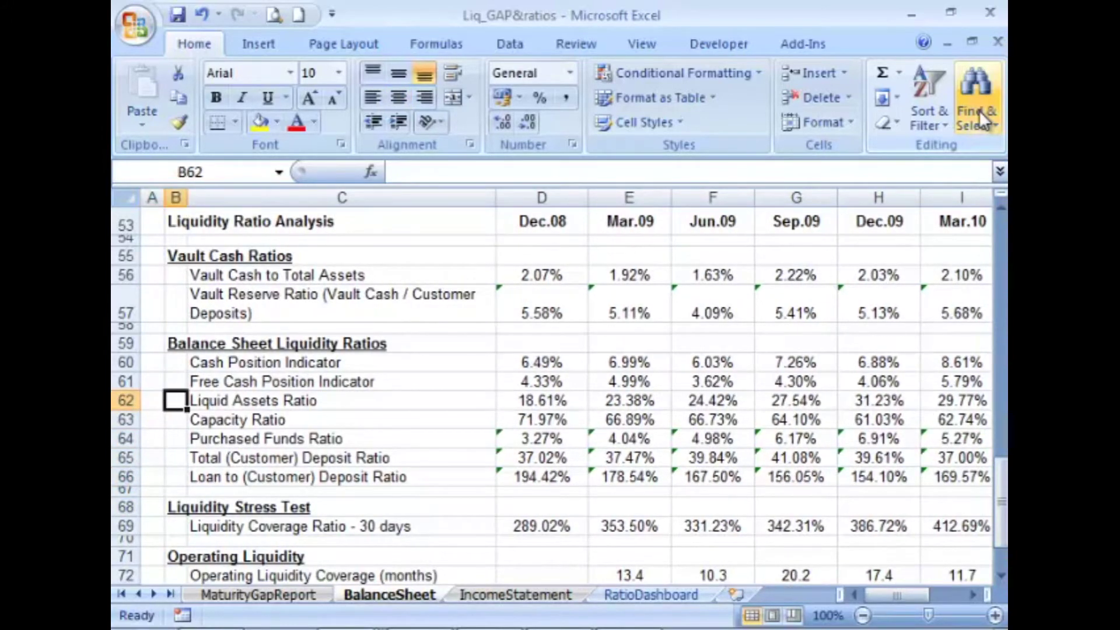
{"action": "key", "text": "Right"}
{"action": "key", "text": "Right"}
{"action": "key", "text": "Right"}
{"action": "key", "text": "Right"}
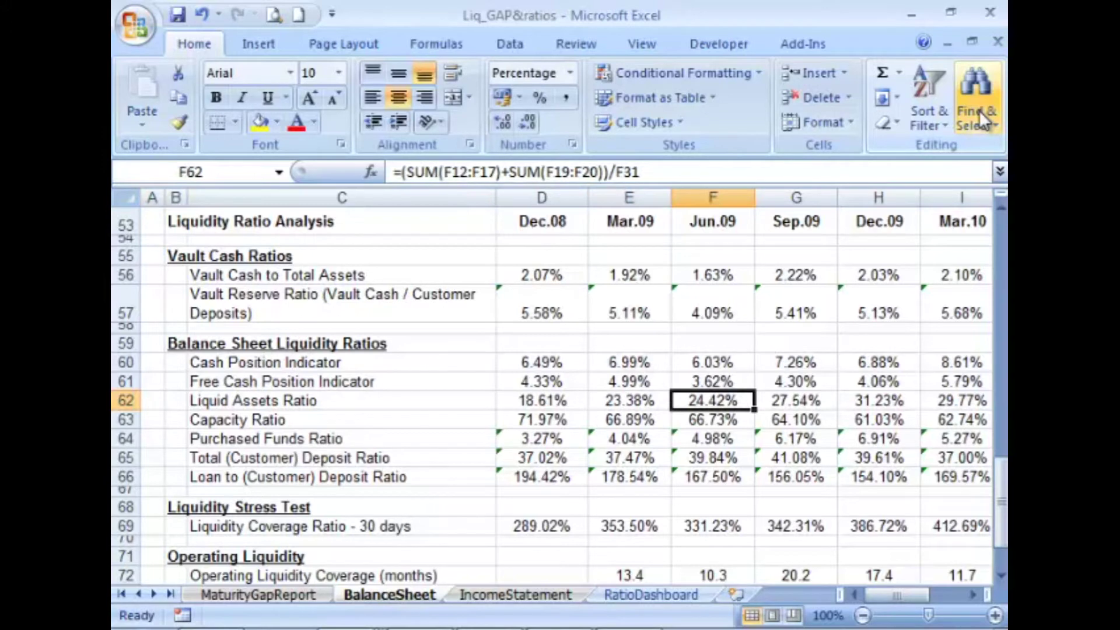
{"action": "key", "text": "Right"}
{"action": "key", "text": "Right"}
{"action": "key", "text": "Right"}
{"action": "key", "text": "Right"}
{"action": "key", "text": "Right"}
{"action": "key", "text": "Right"}
{"action": "key", "text": "Right"}
{"action": "key", "text": "Right"}
{"action": "key", "text": "Left"}
{"action": "key", "text": "Left"}
{"action": "key", "text": "Left"}
{"action": "key", "text": "Right"}
{"action": "key", "text": "Right"}
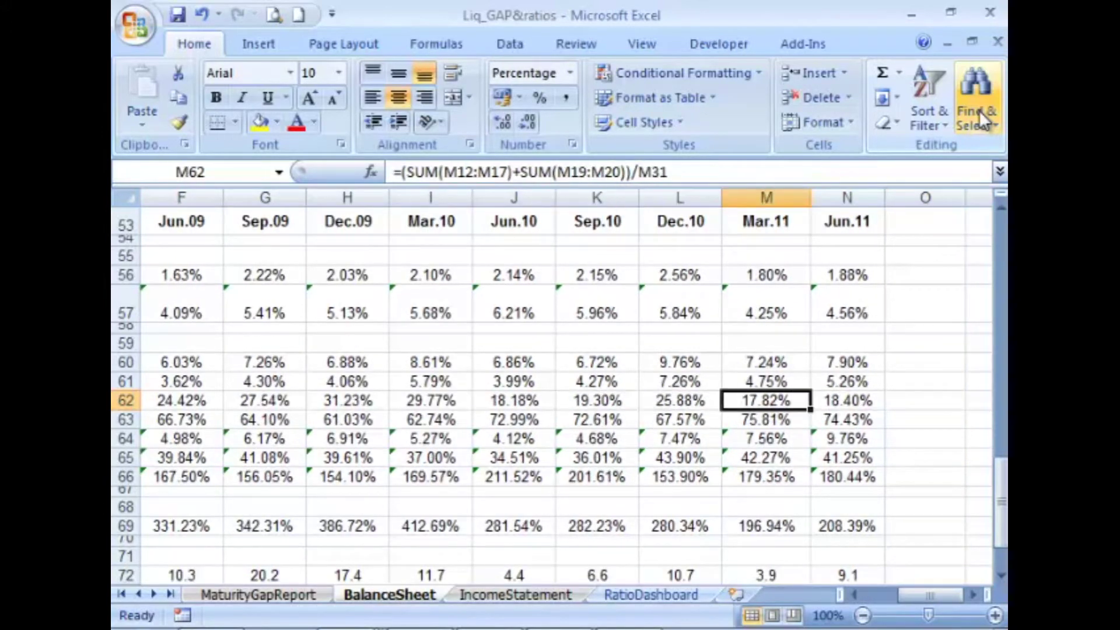
{"action": "key", "text": "Right"}
{"action": "key", "text": "Left"}
Step: Check the Mar.11 ratio values down column M, starting with the Capacity Ratio
{"action": "key", "text": "Down"}
{"action": "key", "text": "Down"}
{"action": "key", "text": "Down"}
{"action": "key", "text": "Down"}
{"action": "key", "text": "Down"}
{"action": "key", "text": "Down"}
{"action": "key", "text": "Down"}
{"action": "key", "text": "Down"}
{"action": "key", "text": "Down"}
{"action": "key", "text": "Down"}
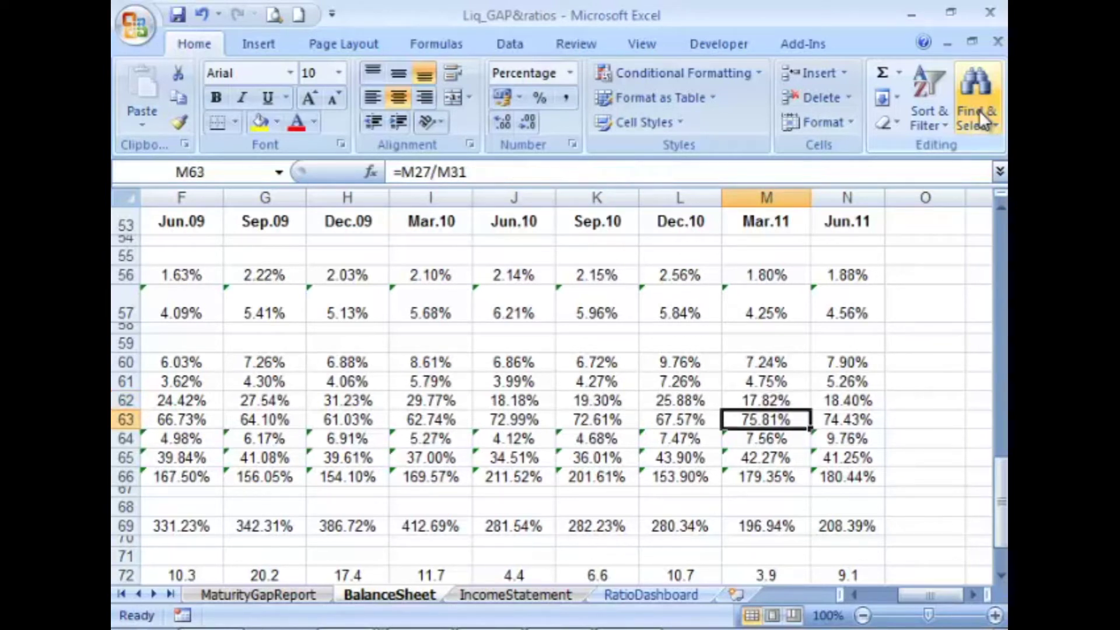
Step: Go to the Liquidity Coverage Ratio - 30 days label under Liquidity Stress Test
{"action": "key", "text": "Left"}
{"action": "key", "text": "Left"}
{"action": "key", "text": "Left"}
{"action": "key", "text": "Left"}
{"action": "key", "text": "Home"}
{"action": "key", "text": "Up"}
{"action": "key", "text": "Up"}
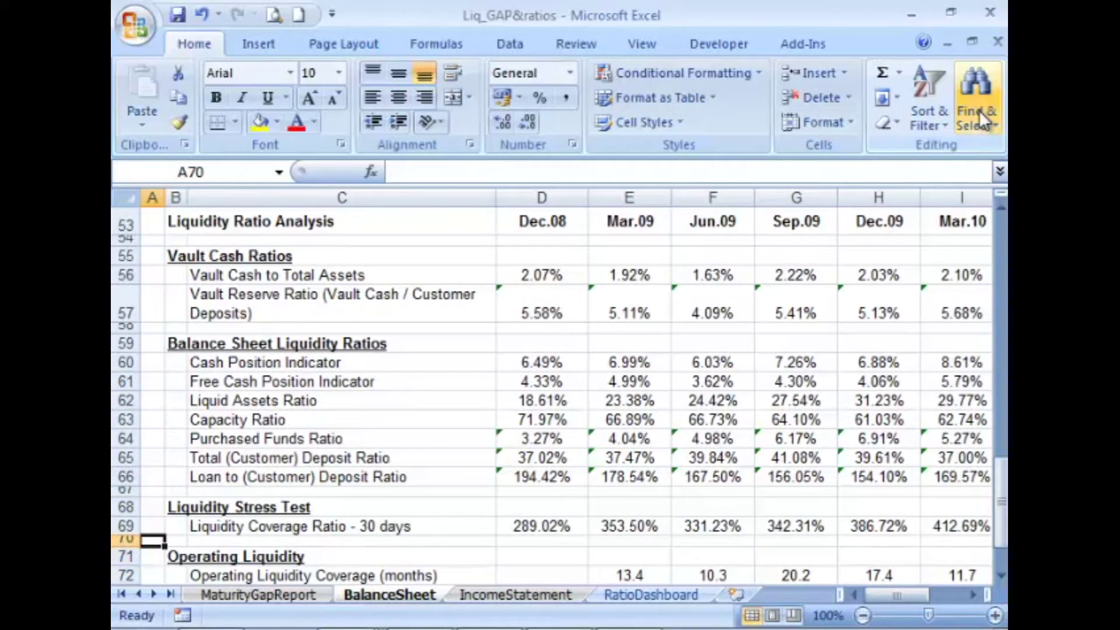
{"action": "key", "text": "Right"}
{"action": "key", "text": "Right"}
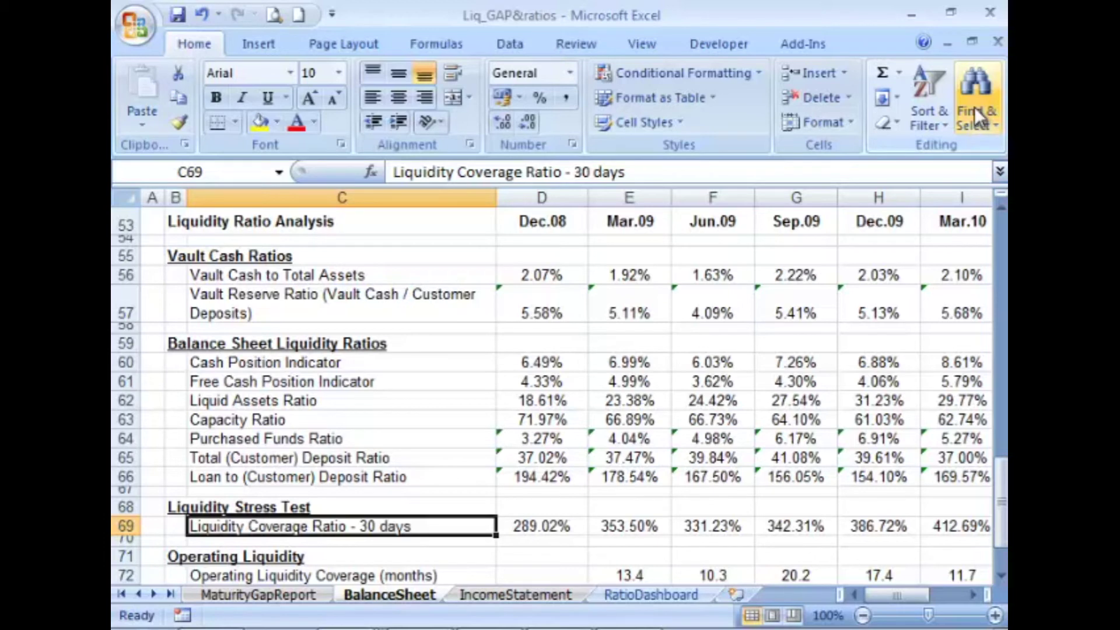
Step: Open the Mar.09 Operating Liquidity Coverage formula in row 72 in edit mode to show its cell references
{"action": "scroll", "coordinate": [554, 478], "scroll_direction": "down", "scroll_amount": 2}
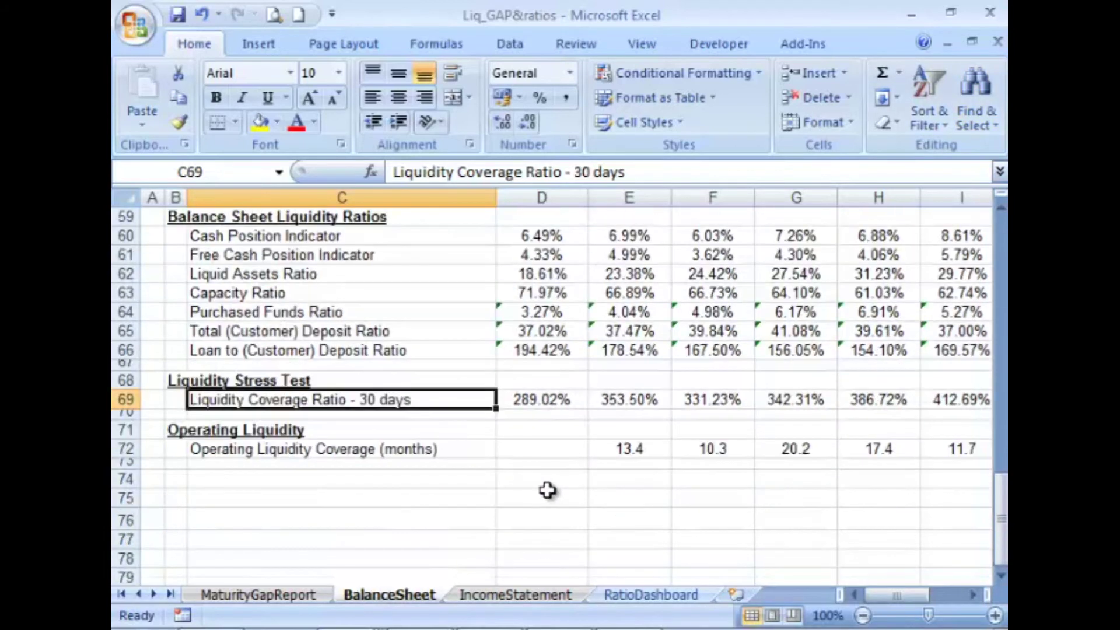
{"action": "left_click", "coordinate": [622, 449]}
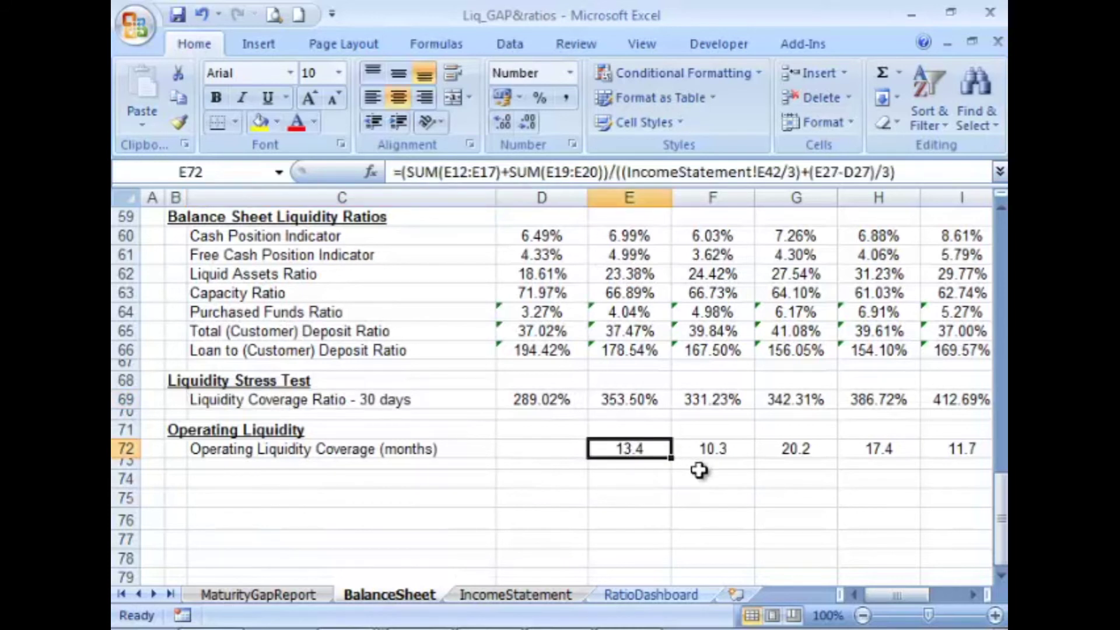
{"action": "key", "text": "F2"}
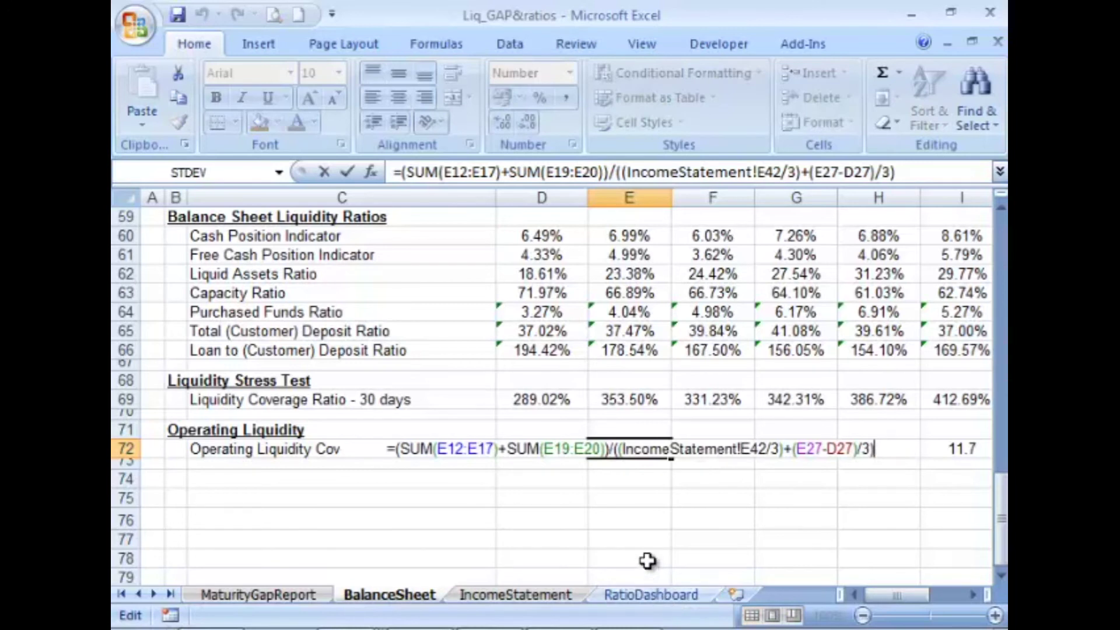
{"action": "scroll", "coordinate": [647, 561], "scroll_direction": "up", "scroll_amount": 1}
{"action": "scroll", "coordinate": [646, 561], "scroll_direction": "down", "scroll_amount": 4}
{"action": "scroll", "coordinate": [667, 512], "scroll_direction": "up", "scroll_amount": 2}
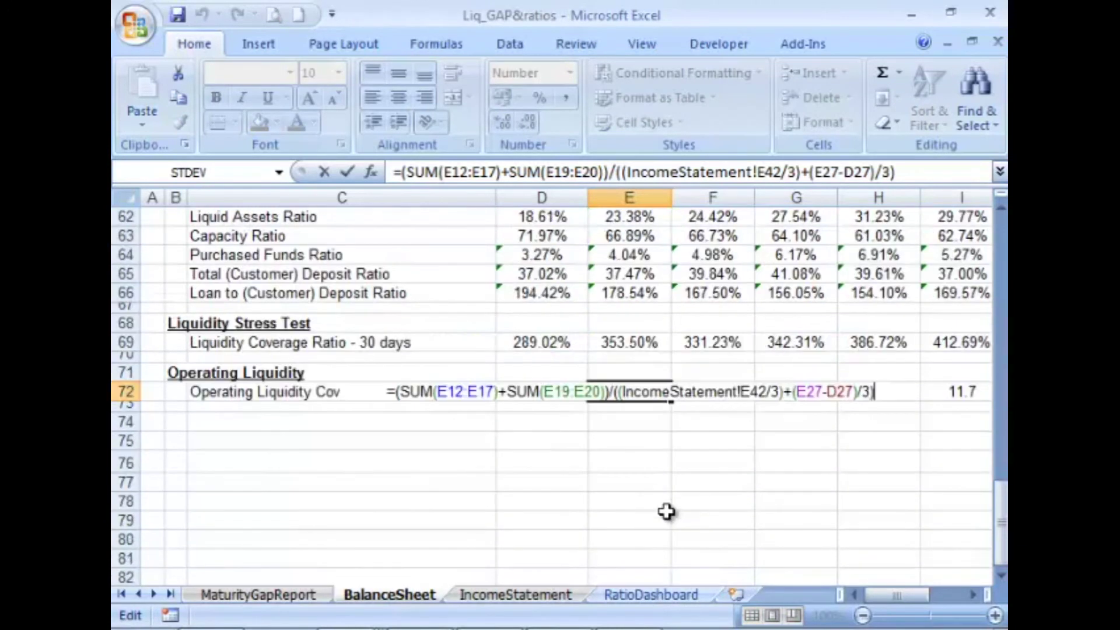
{"action": "key", "text": "Escape"}
{"action": "key", "text": "F2"}
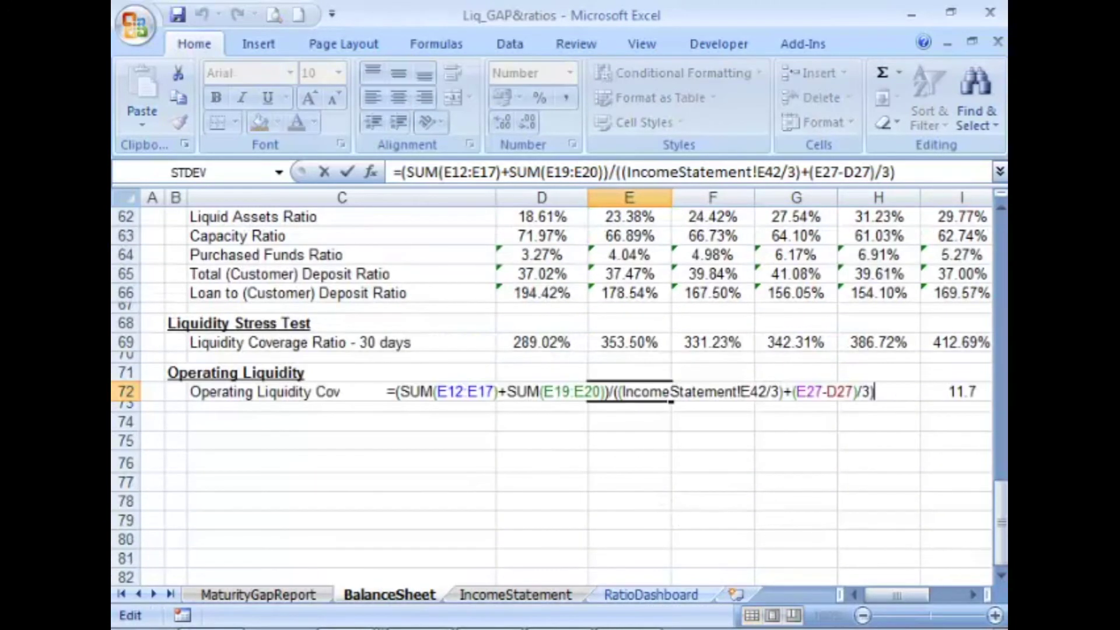
Step: Trace the formula's referenced ranges among the balance sheet assets, from Vault Cash down to Net Customer Loans Outstanding
{"action": "left_click_drag", "start_coordinate": [1001, 523], "coordinate": [1001, 316]}
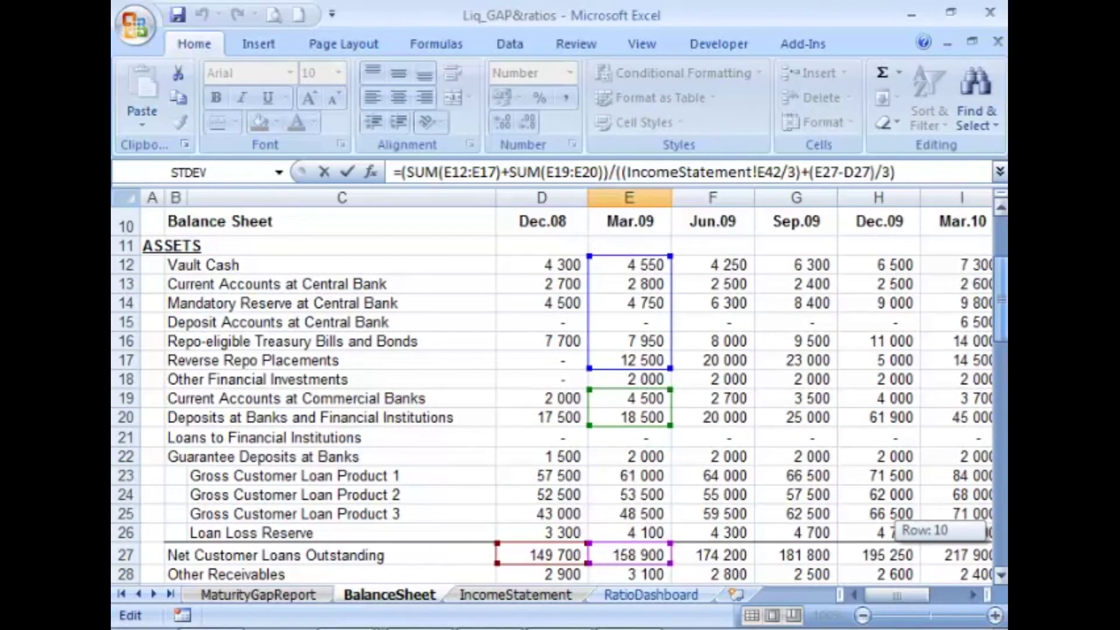
{"action": "left_click_drag", "start_coordinate": [1001, 317], "coordinate": [1001, 357]}
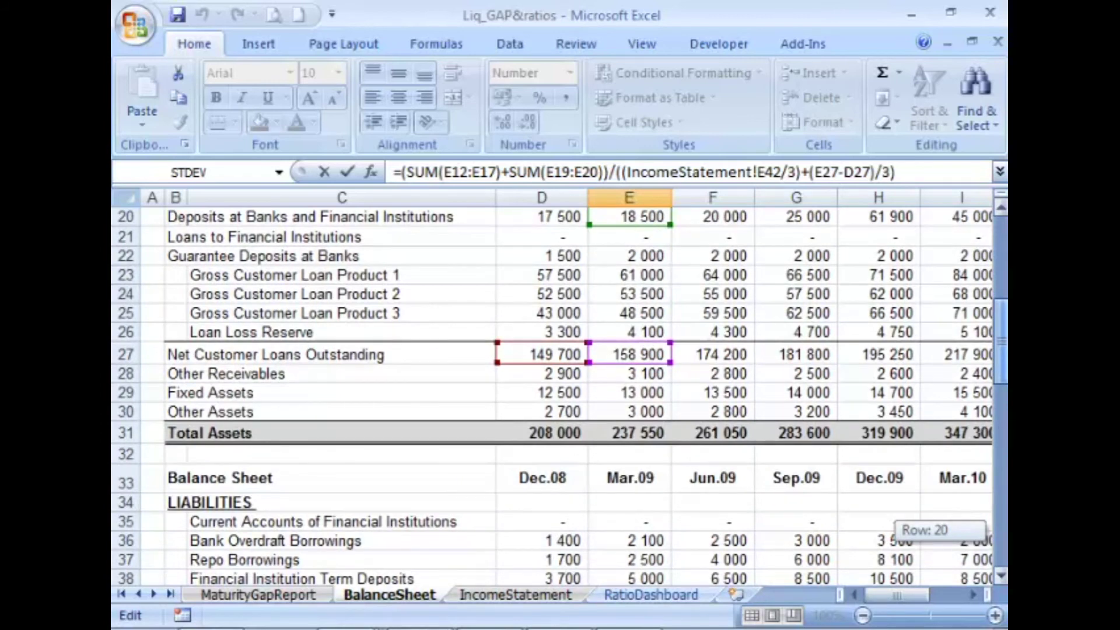
{"action": "left_click_drag", "start_coordinate": [1001, 357], "coordinate": [1002, 347]}
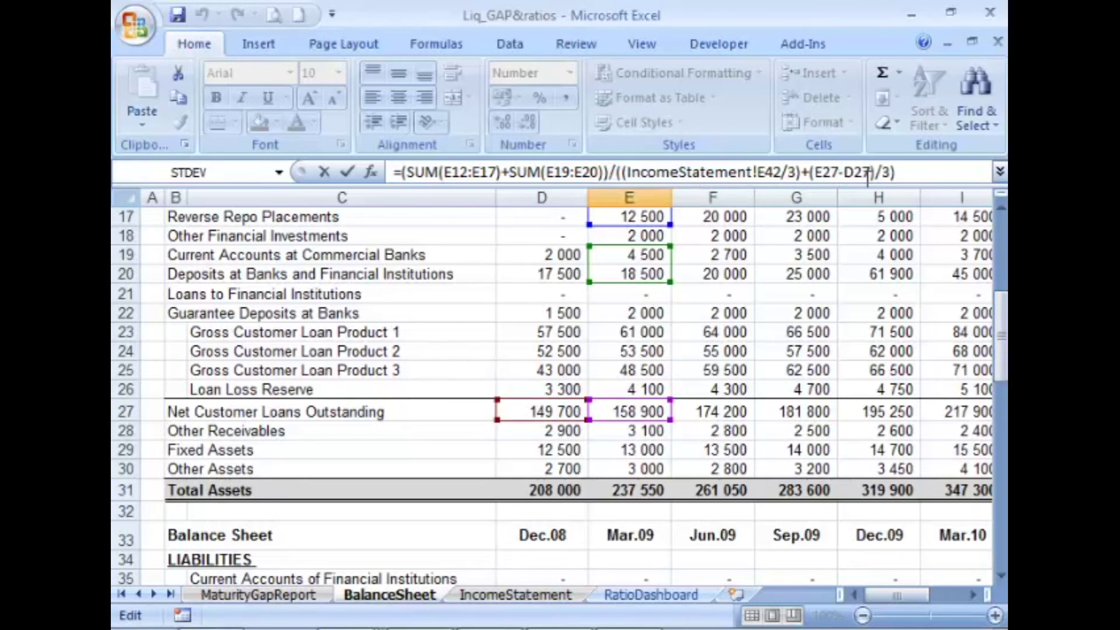
Step: Inspect the Mar.09 Total Operating Revenue & Expenses formula in row 42 of the IncomeStatement sheet
{"action": "left_click", "coordinate": [509, 598]}
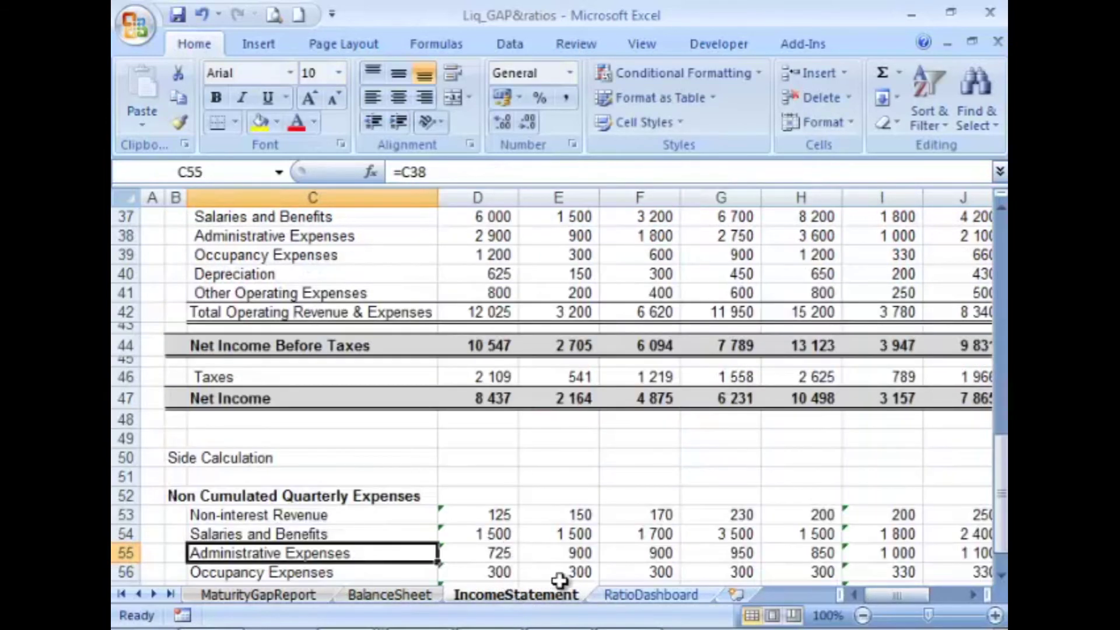
{"action": "scroll", "coordinate": [567, 569], "scroll_direction": "up", "scroll_amount": 4}
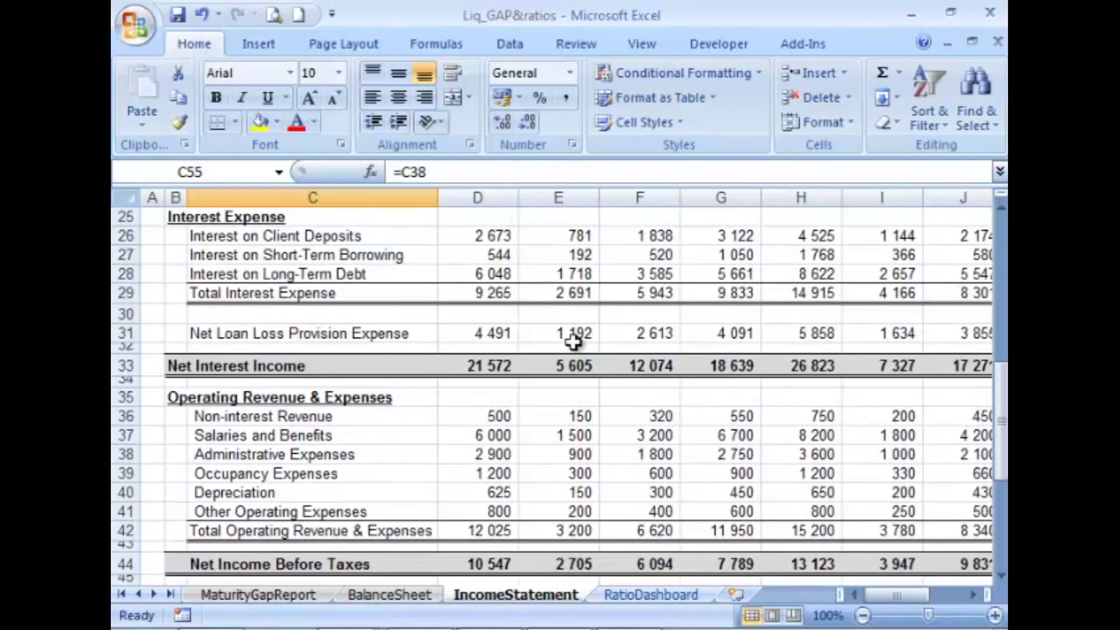
{"action": "scroll", "coordinate": [578, 465], "scroll_direction": "down", "scroll_amount": 1}
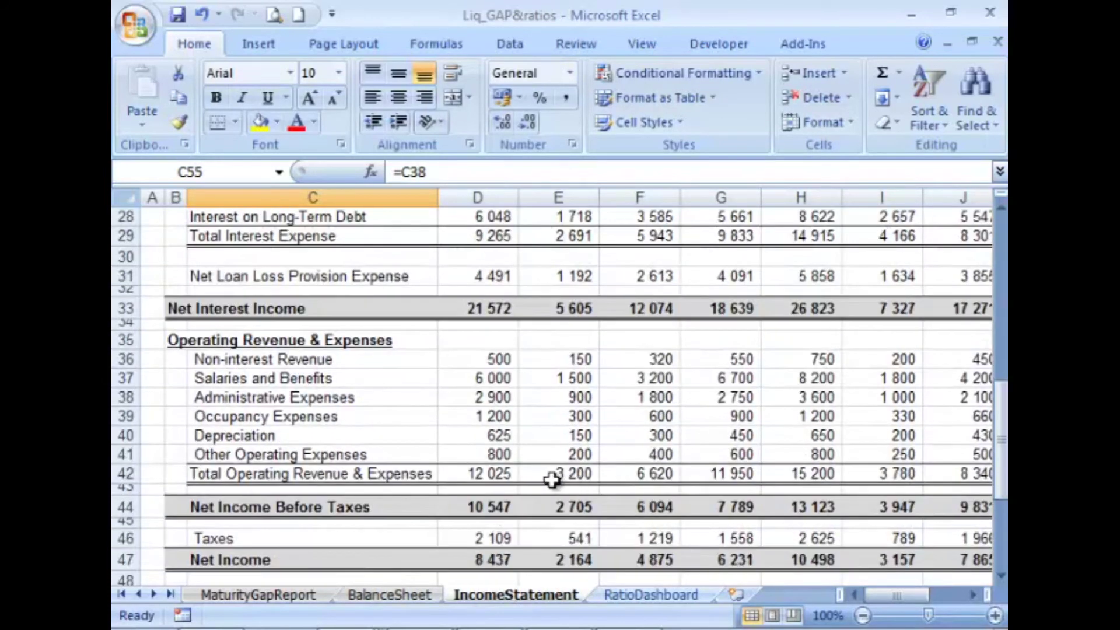
{"action": "left_click", "coordinate": [575, 474]}
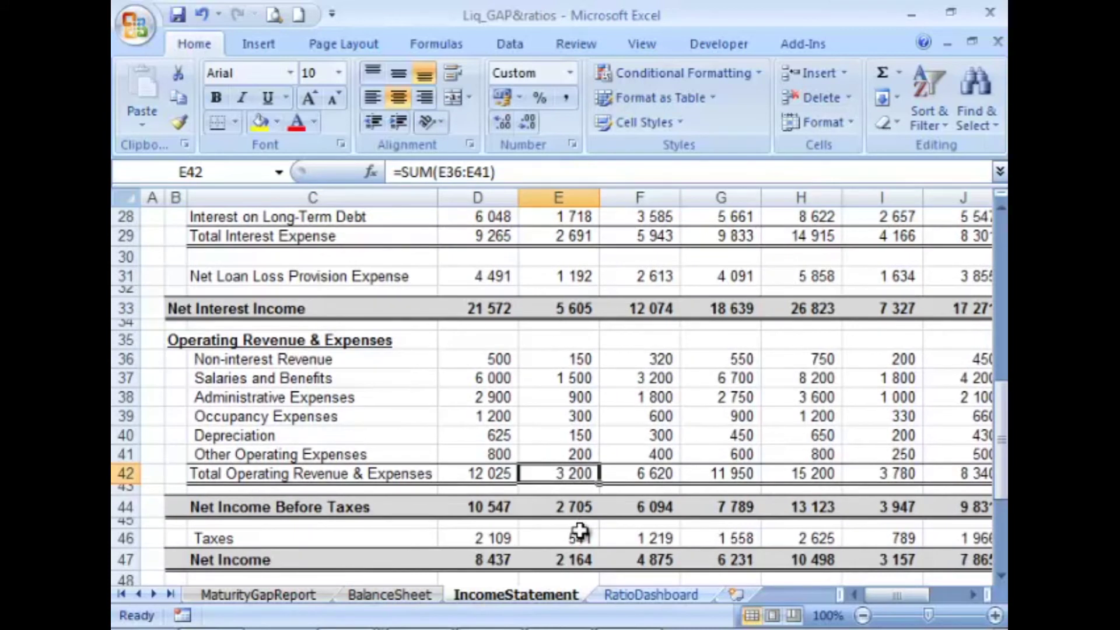
{"action": "scroll", "coordinate": [577, 557], "scroll_direction": "down", "scroll_amount": 2}
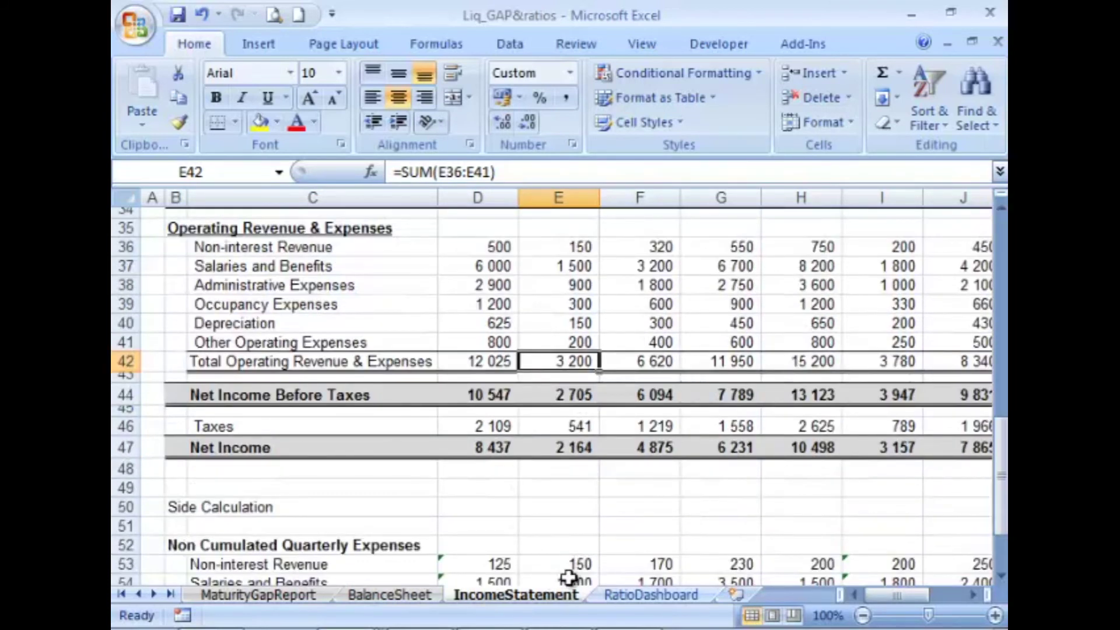
Step: Compare Interest on Short-Term Borrowing for Dec.08 and Mar.09, then return to the Mar.09 Total Operating Revenue & Expenses
{"action": "scroll", "coordinate": [584, 458], "scroll_direction": "up", "scroll_amount": 3}
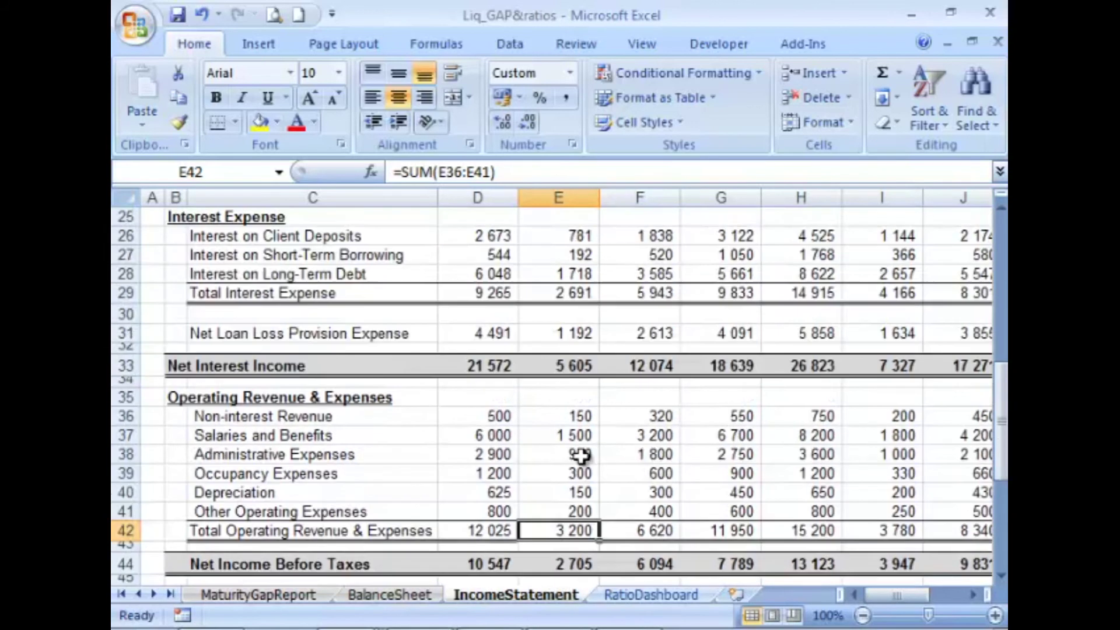
{"action": "left_click", "coordinate": [581, 257]}
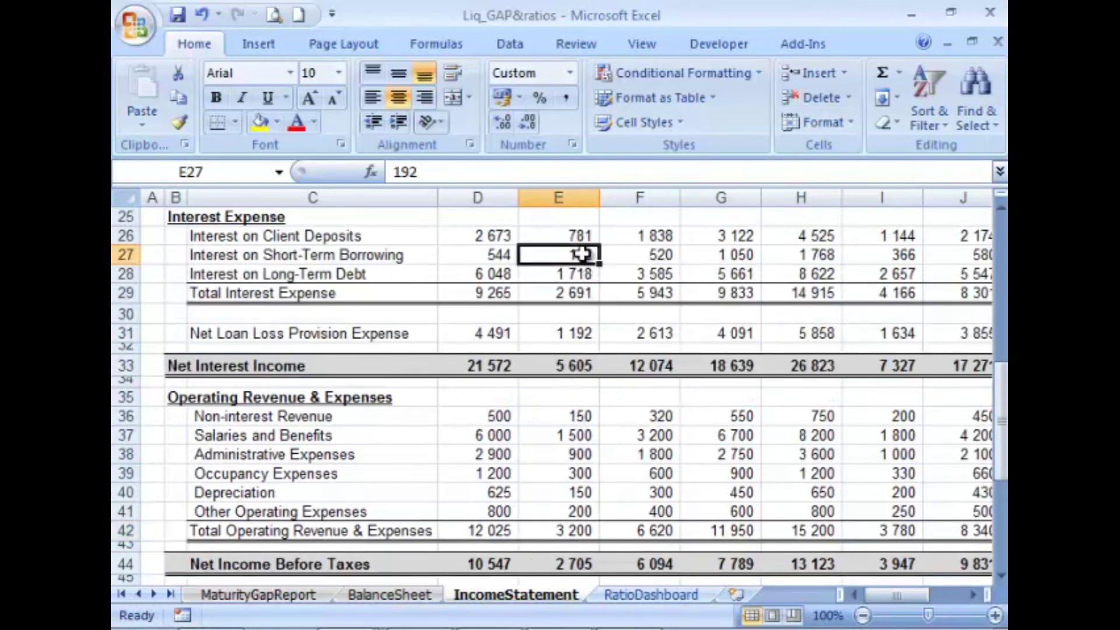
{"action": "left_click", "coordinate": [484, 256]}
{"action": "left_click", "coordinate": [556, 259]}
{"action": "left_click", "coordinate": [576, 531]}
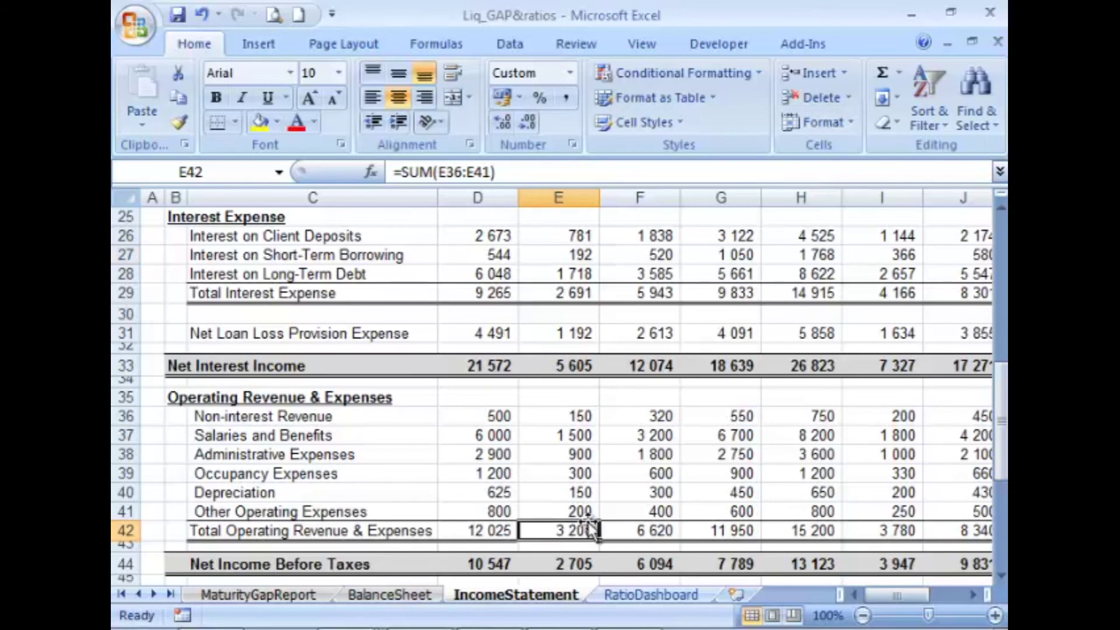
Step: Look over the income statement from its Purpose note and period headings down to the Non Cumulated Quarterly Expenses
{"action": "scroll", "coordinate": [600, 525], "scroll_direction": "up", "scroll_amount": 5}
{"action": "scroll", "coordinate": [601, 517], "scroll_direction": "up", "scroll_amount": 3}
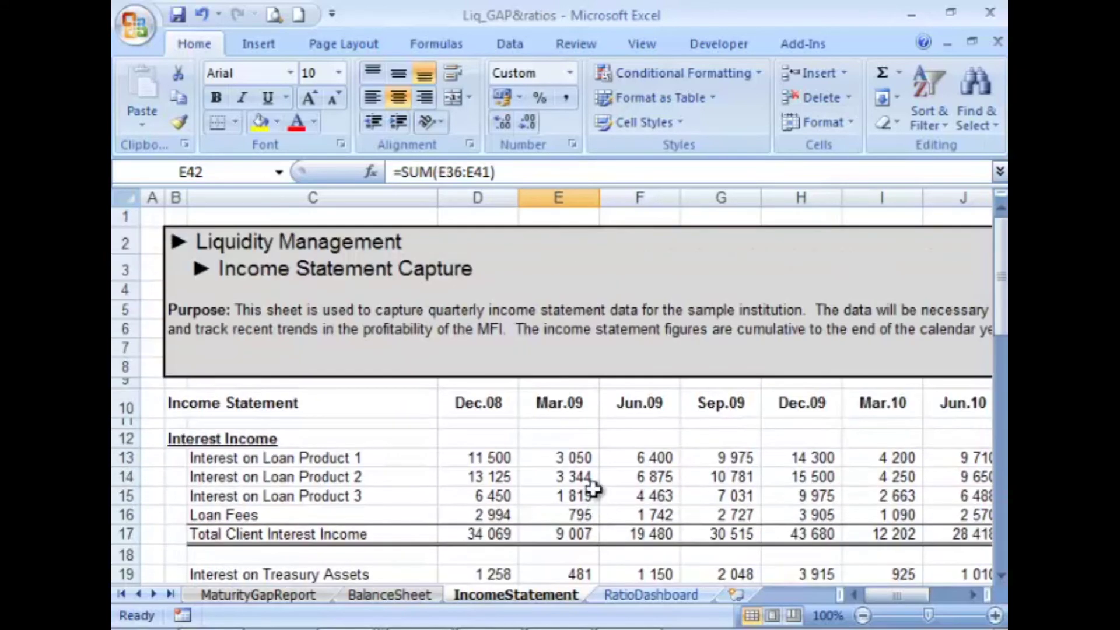
{"action": "scroll", "coordinate": [533, 509], "scroll_direction": "down", "scroll_amount": 17}
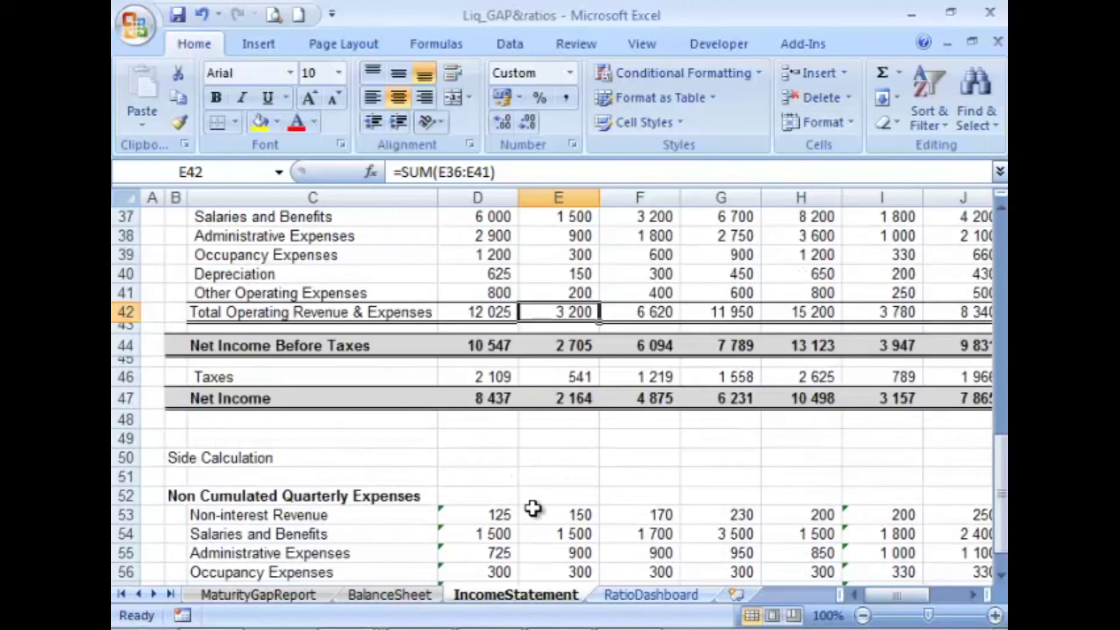
{"action": "scroll", "coordinate": [533, 509], "scroll_direction": "up", "scroll_amount": 17}
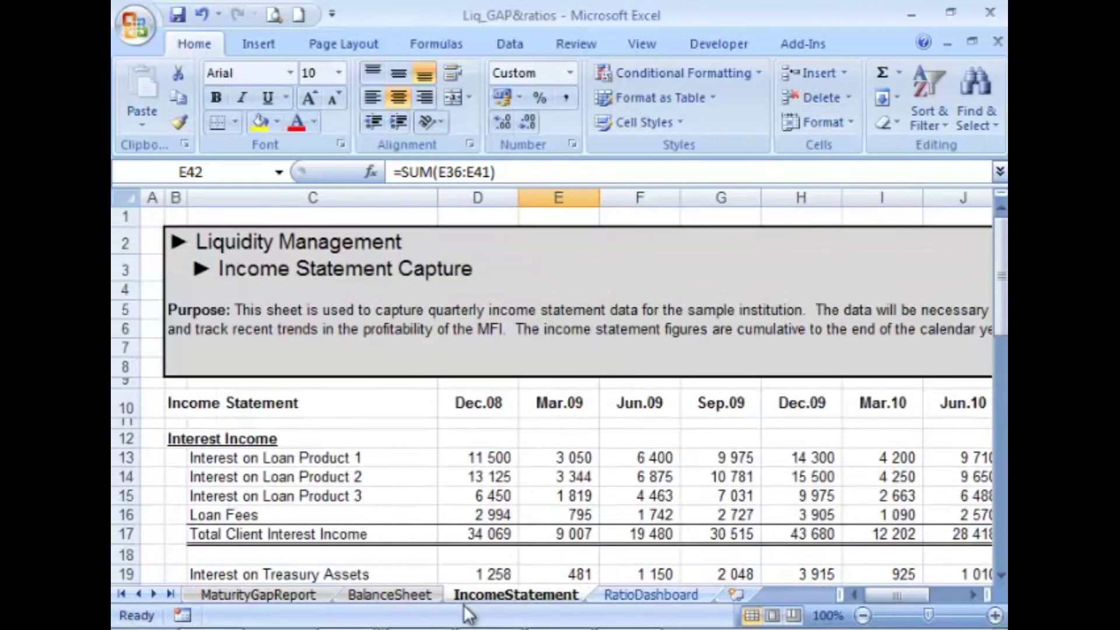
Step: Return to the BalanceSheet sheet and go to the Operating Liquidity Coverage (months) label in row 72
{"action": "left_click", "coordinate": [407, 597]}
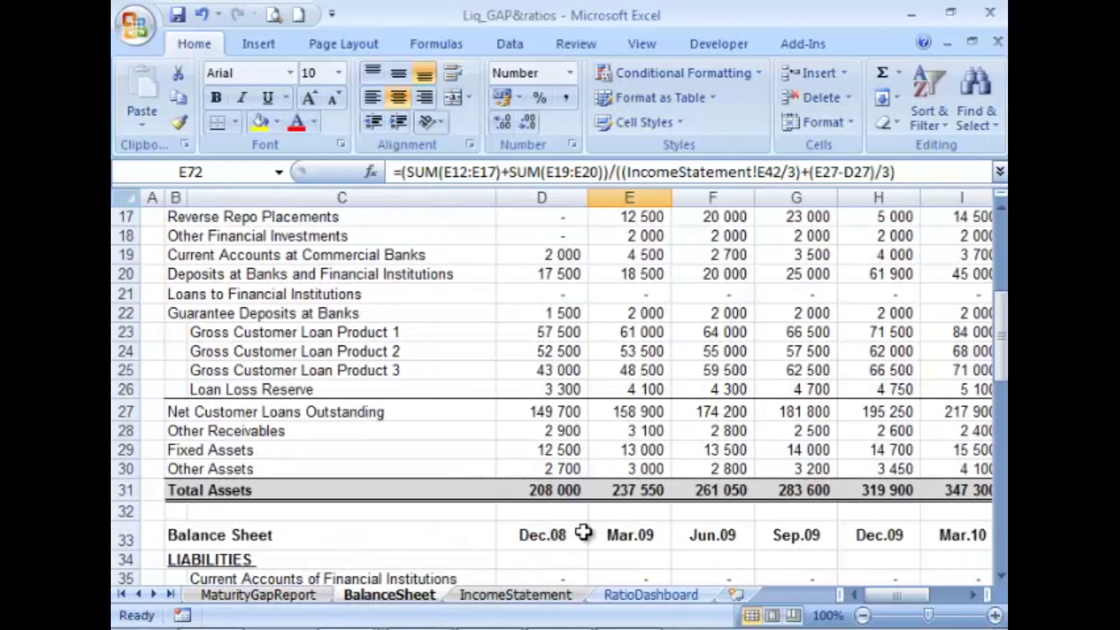
{"action": "scroll", "coordinate": [580, 533], "scroll_direction": "down", "scroll_amount": 4}
{"action": "scroll", "coordinate": [584, 538], "scroll_direction": "down", "scroll_amount": 10}
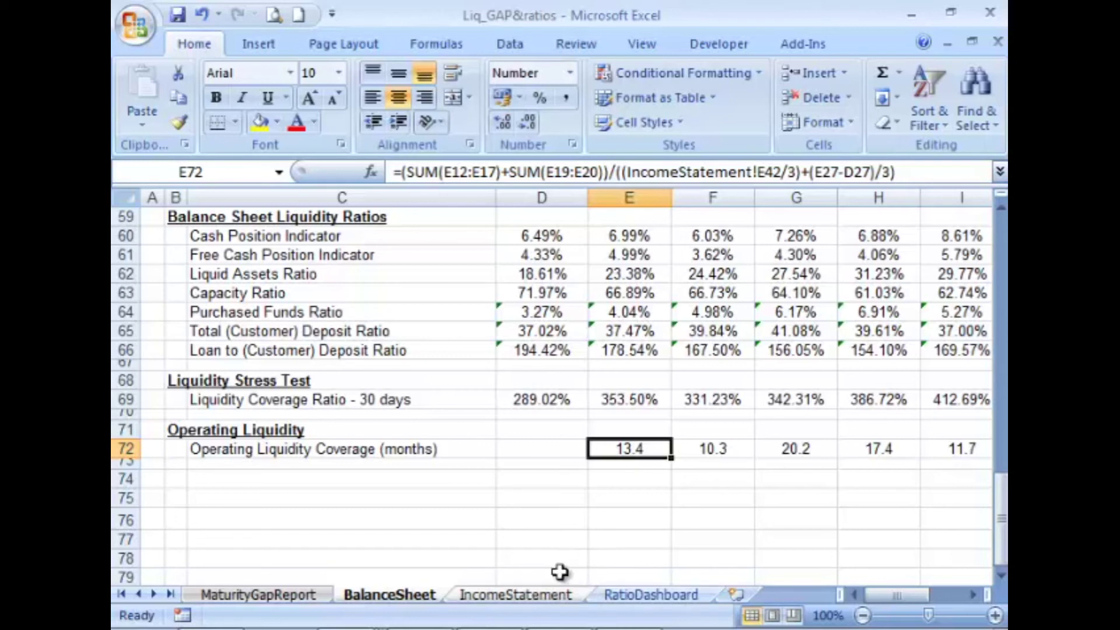
{"action": "scroll", "coordinate": [543, 547], "scroll_direction": "up", "scroll_amount": 1}
{"action": "key", "text": "Left"}
{"action": "key", "text": "Left"}
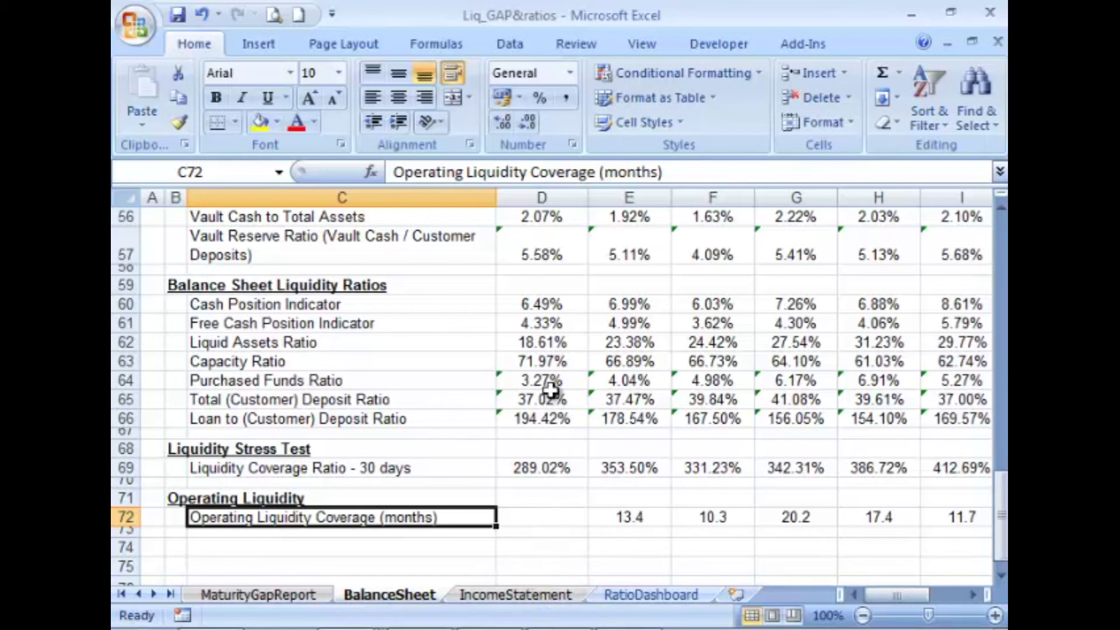
Step: Examine the Purchased Funds, Total Deposit and Loan to Deposit ratios for Dec.08 through Sep.09, ending with the Mar.09 values
{"action": "left_click_drag", "start_coordinate": [548, 384], "coordinate": [541, 423]}
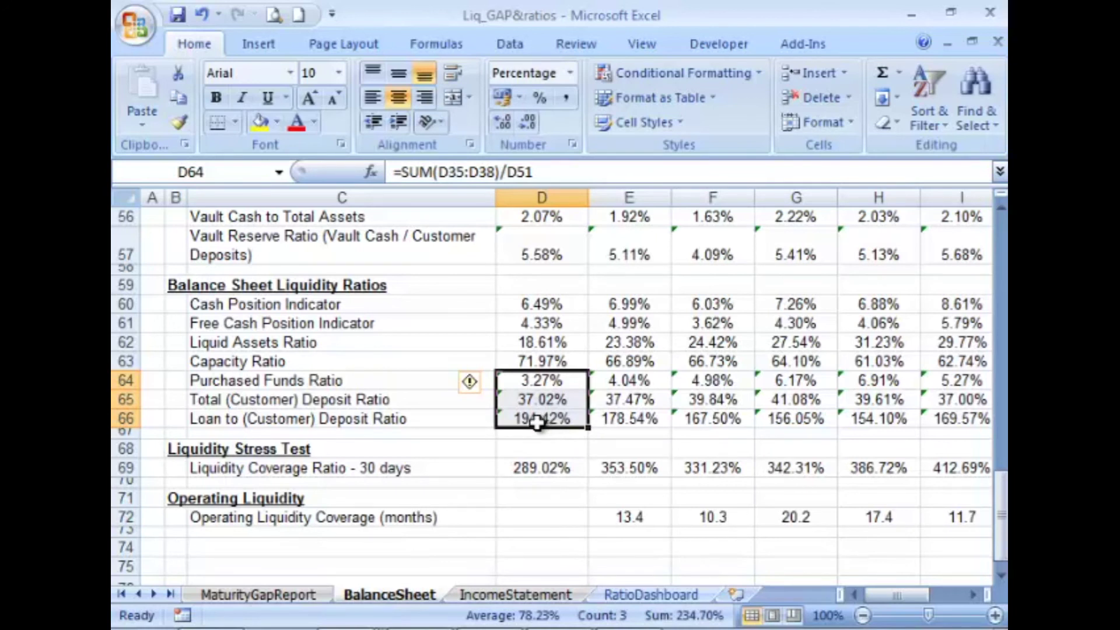
{"action": "left_click_drag", "start_coordinate": [633, 382], "coordinate": [791, 423]}
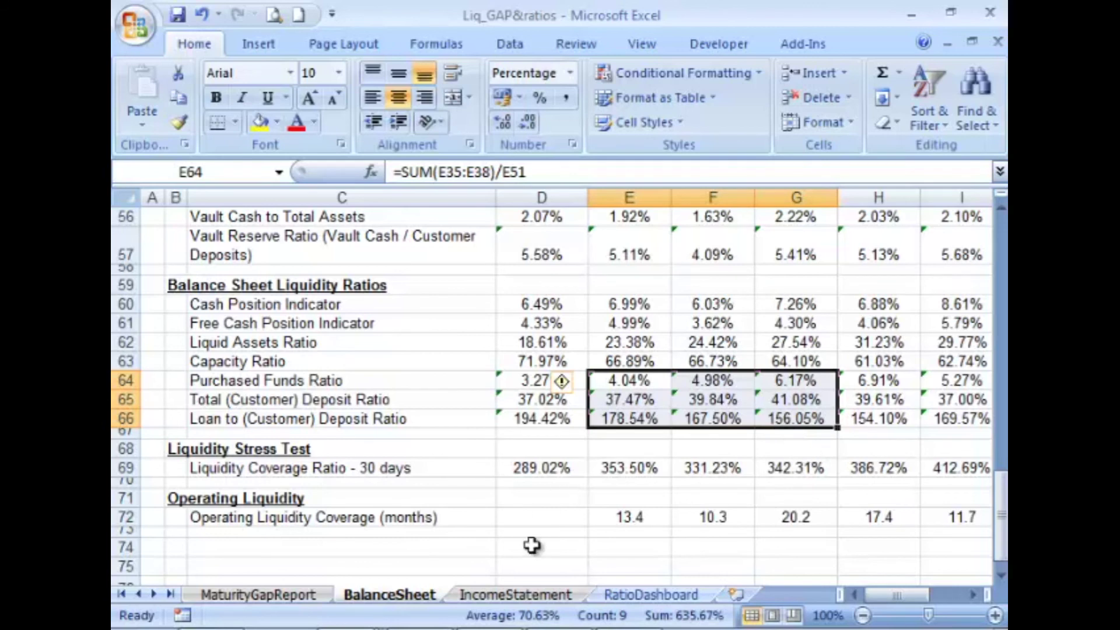
{"action": "scroll", "coordinate": [533, 546], "scroll_direction": "up", "scroll_amount": 2}
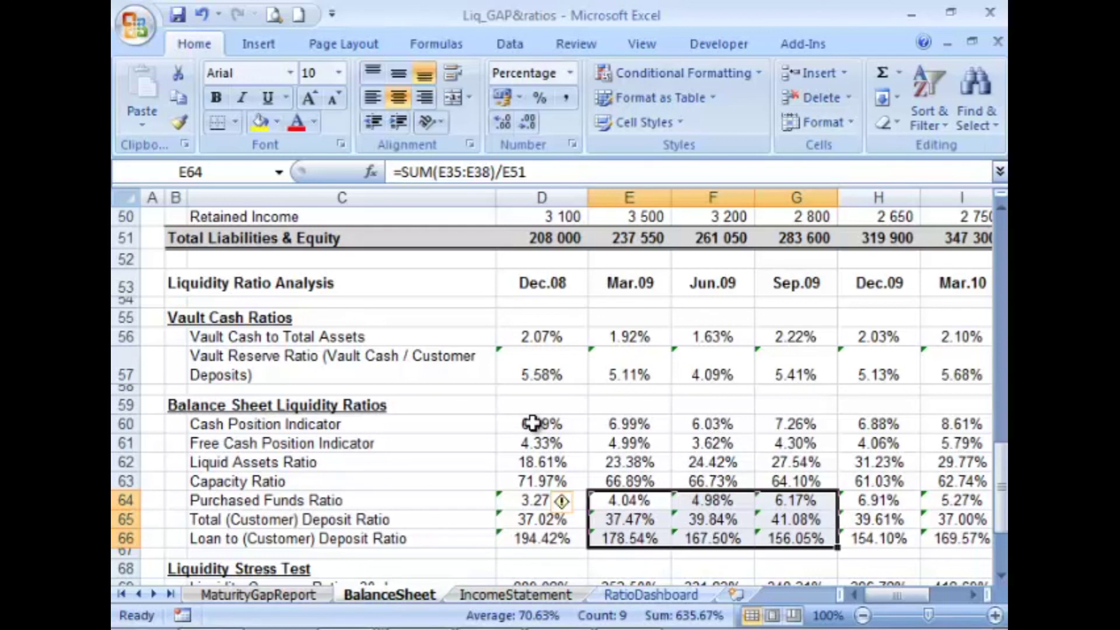
{"action": "scroll", "coordinate": [532, 422], "scroll_direction": "down", "scroll_amount": 2}
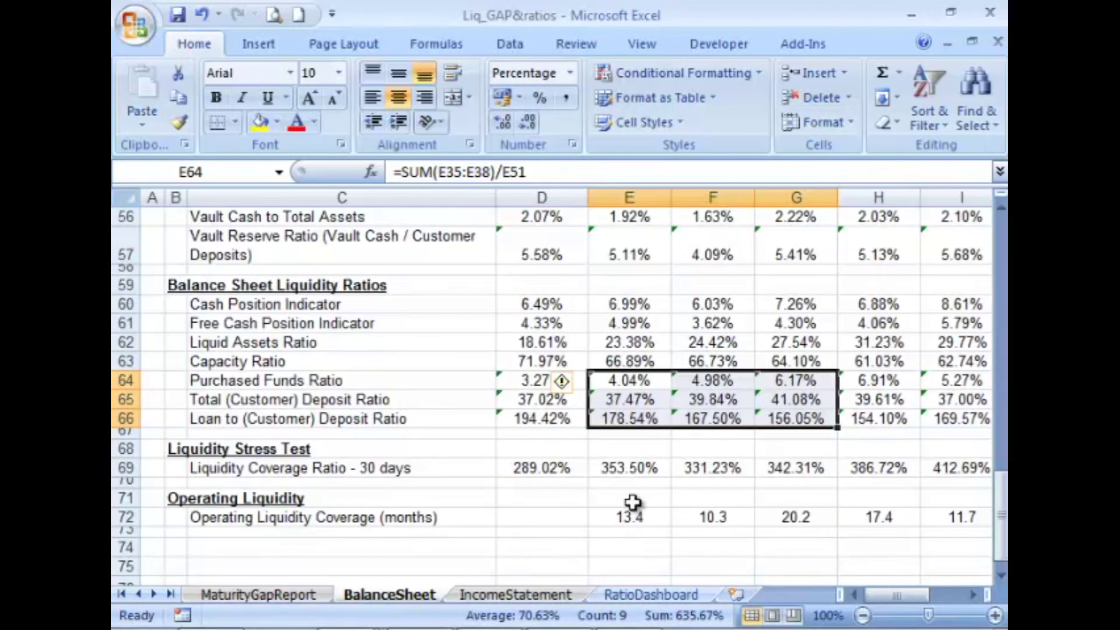
{"action": "left_click_drag", "start_coordinate": [646, 382], "coordinate": [636, 424]}
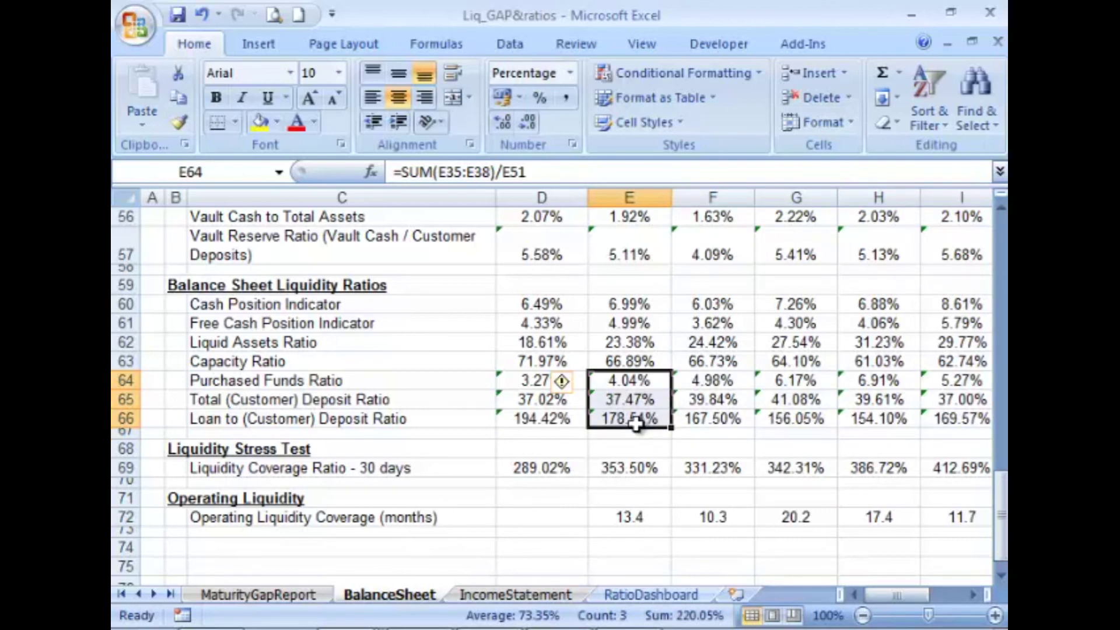
Step: Review the liquidity ratio table on the RatioDashboard sheet, including the Operational Liquidity row and the Jun.10 column
{"action": "left_click", "coordinate": [530, 595]}
{"action": "left_click", "coordinate": [636, 595]}
{"action": "left_click", "coordinate": [255, 489]}
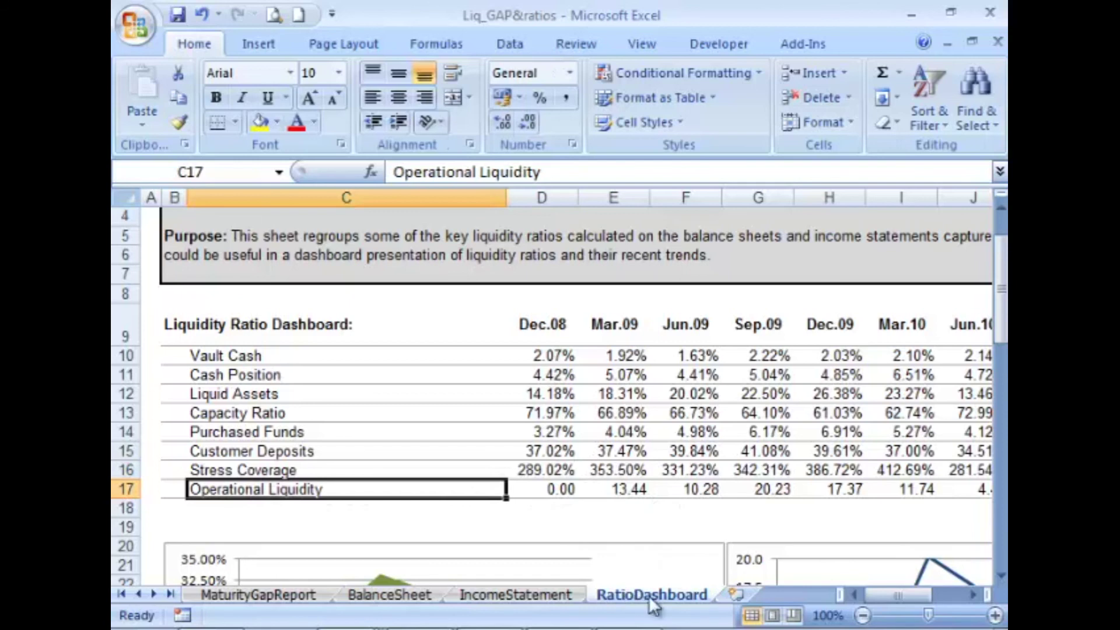
{"action": "mouse_move", "coordinate": [880, 601]}
{"action": "left_mouse_down"}
{"action": "mouse_move", "coordinate": [919, 598]}
{"action": "mouse_move", "coordinate": [897, 599]}
{"action": "left_mouse_up"}
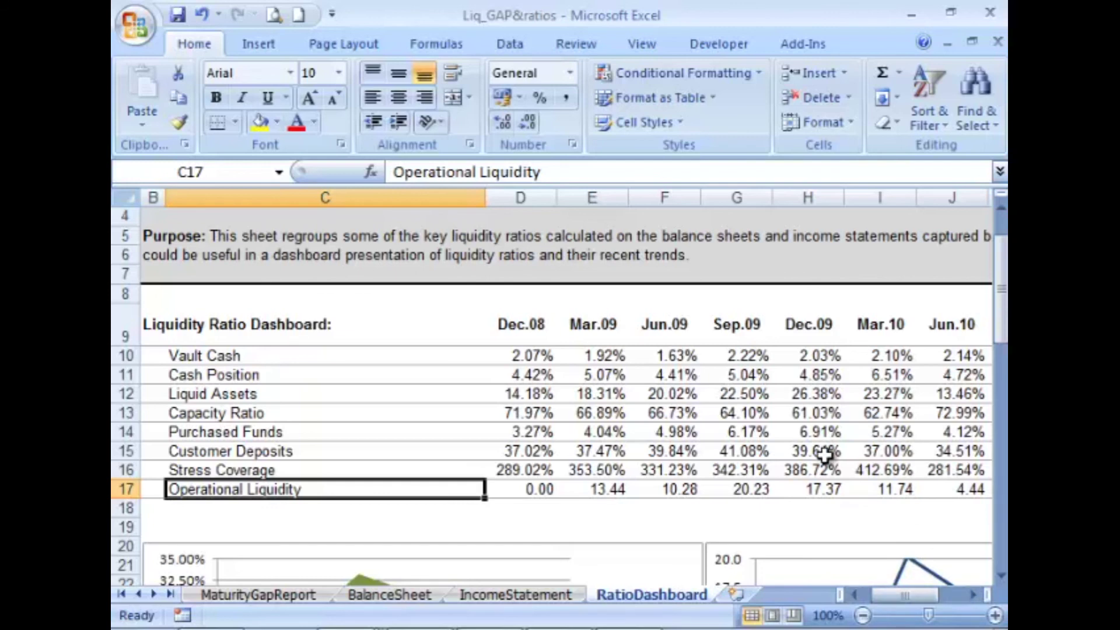
Step: Go back to the Mar.09 Operating Liquidity Coverage cell on the BalanceSheet sheet, passing through the IncomeStatement sheet
{"action": "left_click", "coordinate": [531, 593]}
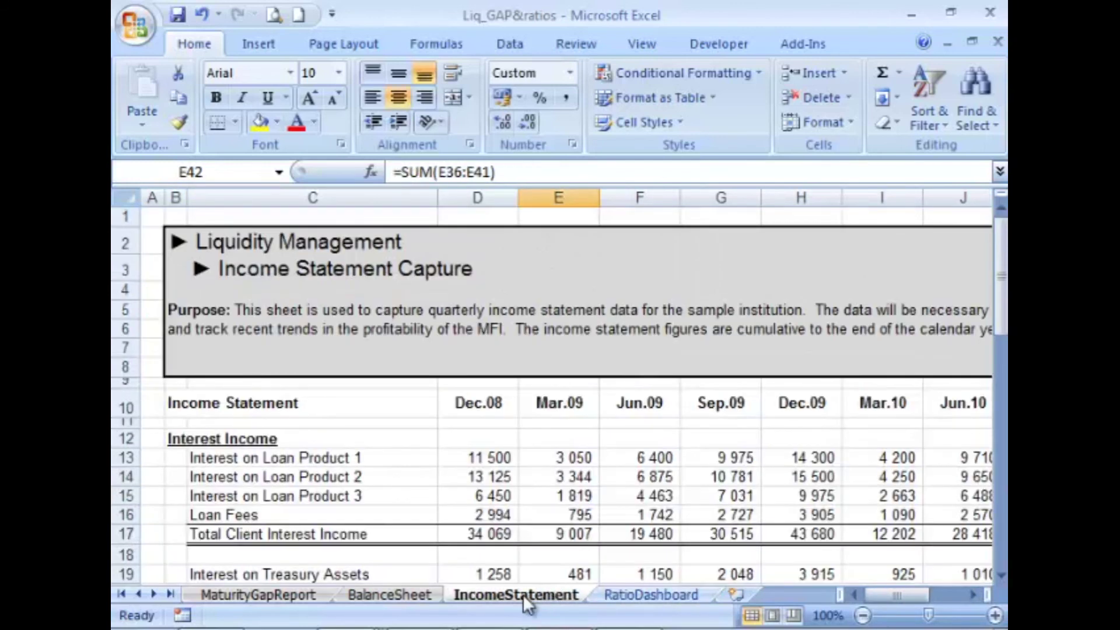
{"action": "left_click", "coordinate": [397, 594]}
{"action": "left_click", "coordinate": [622, 517]}
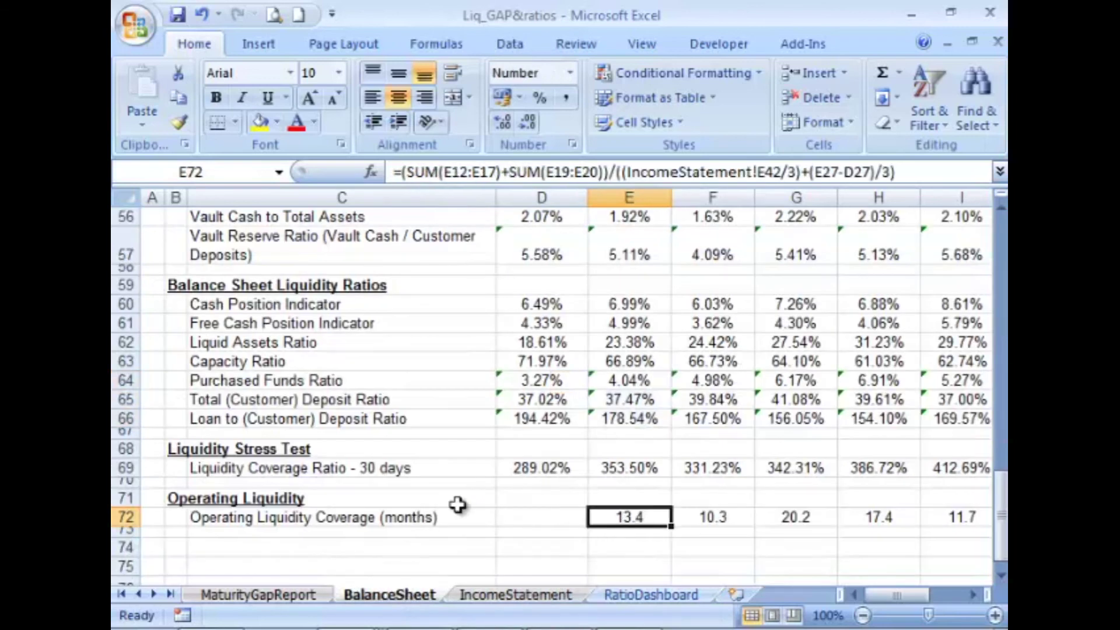